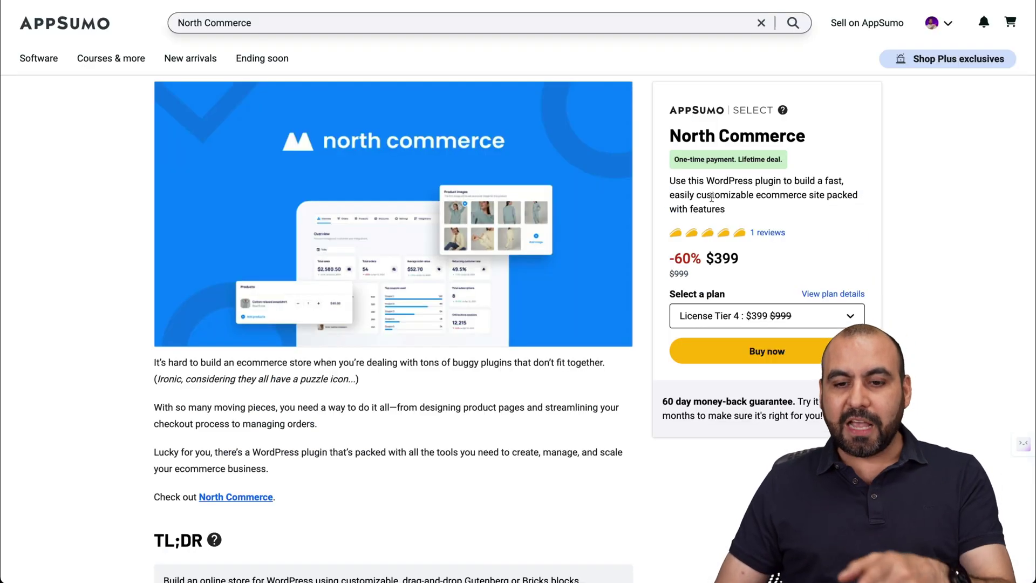
# - Choose License Tier 1 at $49 in the AppSumo deal's plan dropdown
pyautogui.click(711, 316)
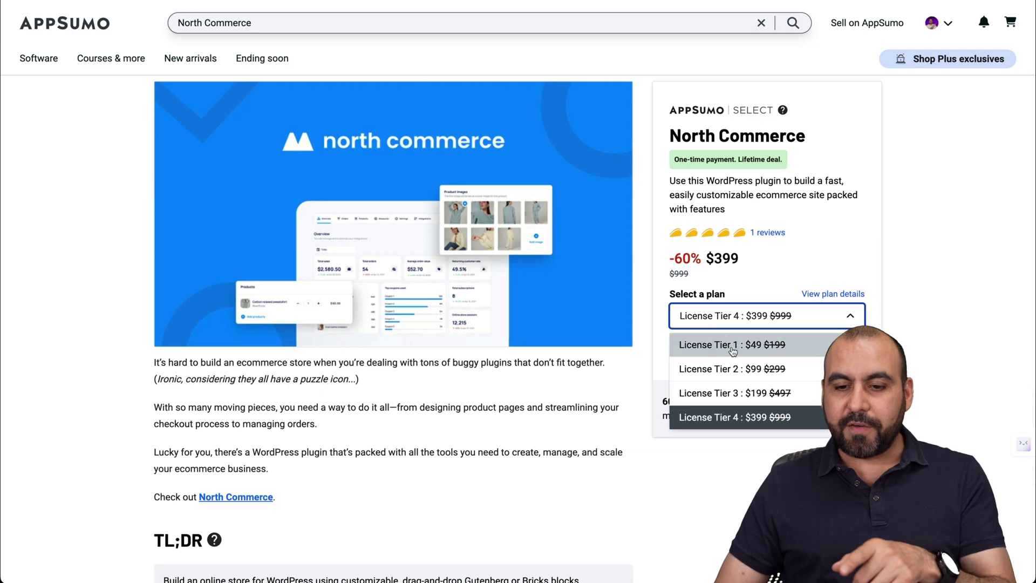
pyautogui.click(732, 348)
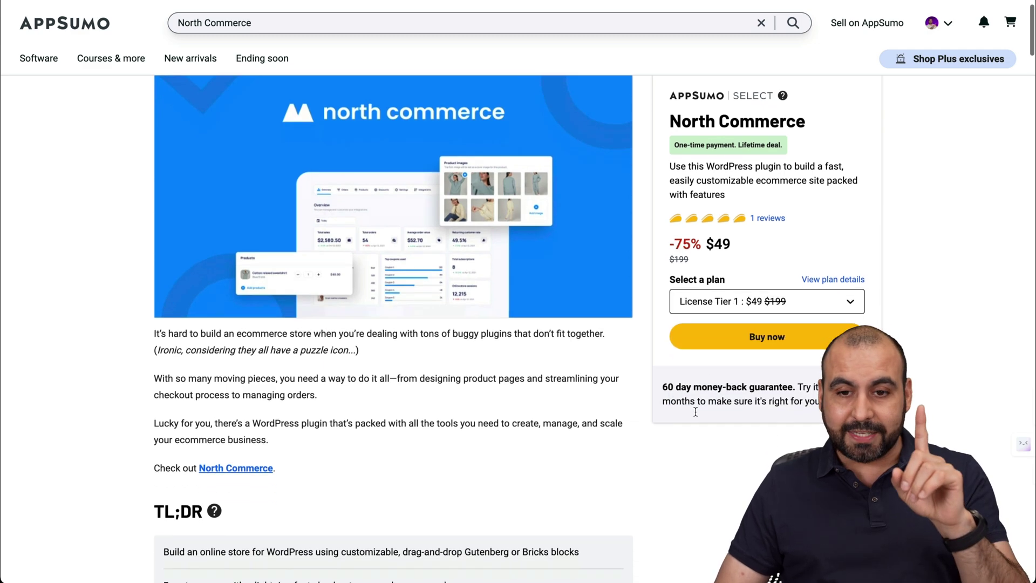
pyautogui.scroll(-10, 695, 412)
pyautogui.scroll(-10, 695, 413)
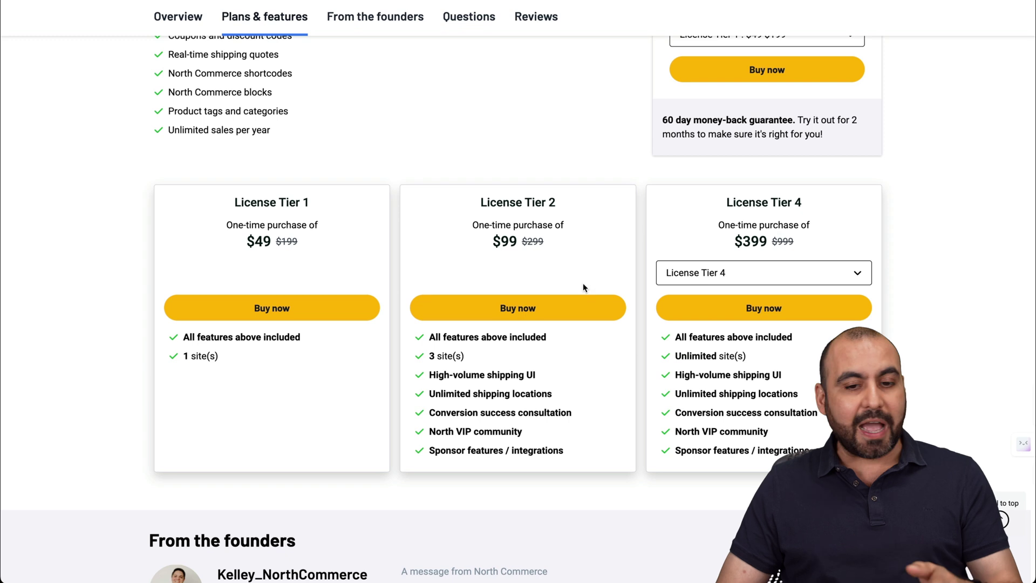
# - Compare the tier card by switching it to License Tier 3, then back to Tier 4
pyautogui.click(744, 278)
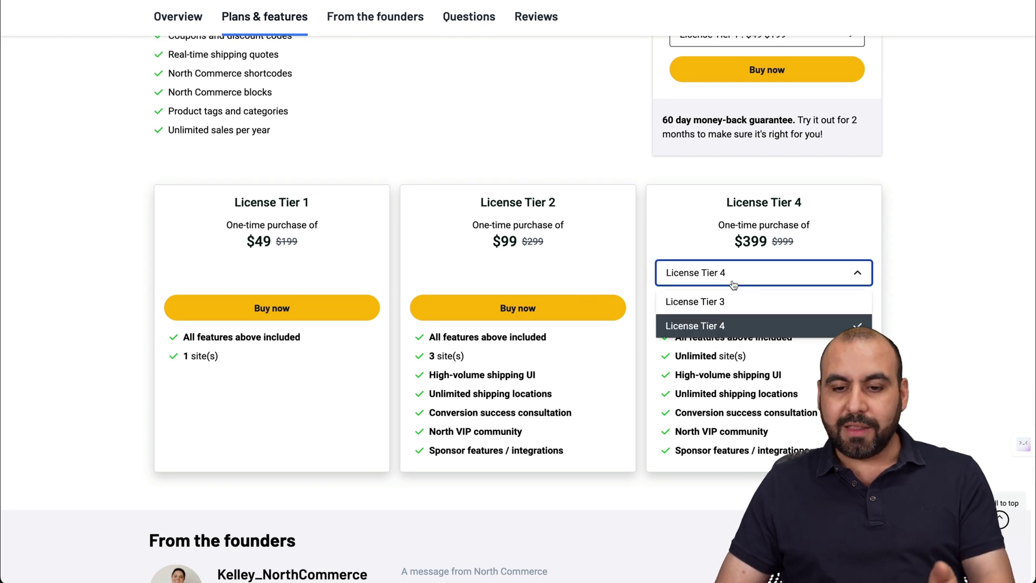
pyautogui.click(724, 301)
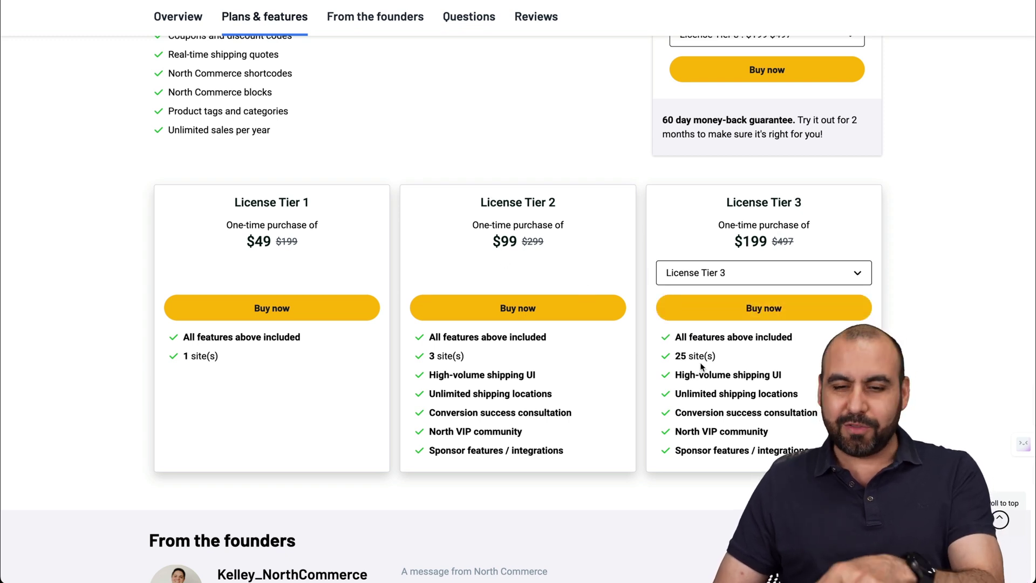
pyautogui.click(743, 273)
pyautogui.click(701, 324)
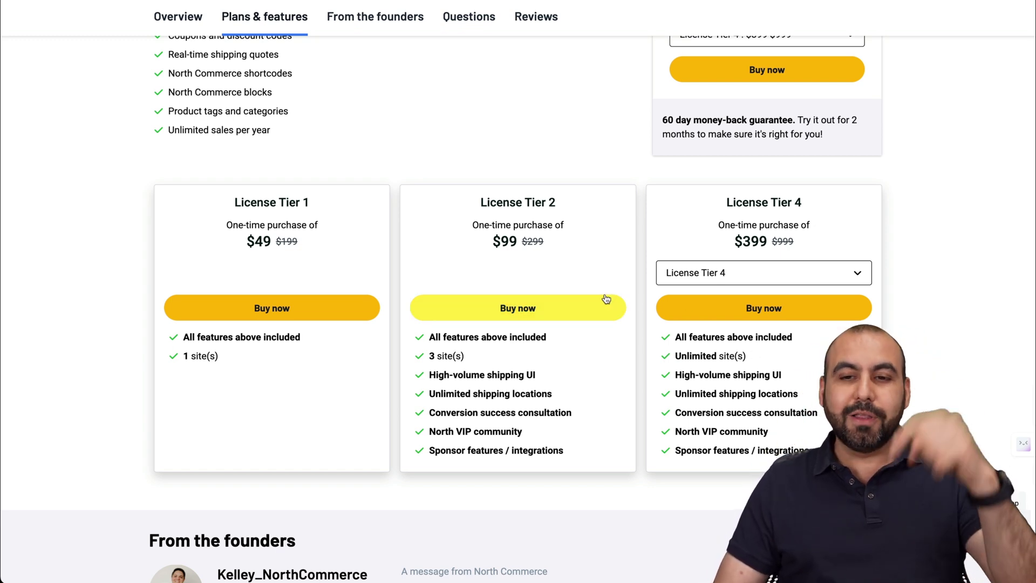
# - Highlight the money-back guarantee paragraph, then clear the selection
pyautogui.tripleClick(667, 120)
pyautogui.doubleClick(766, 119)
pyautogui.click(789, 122)
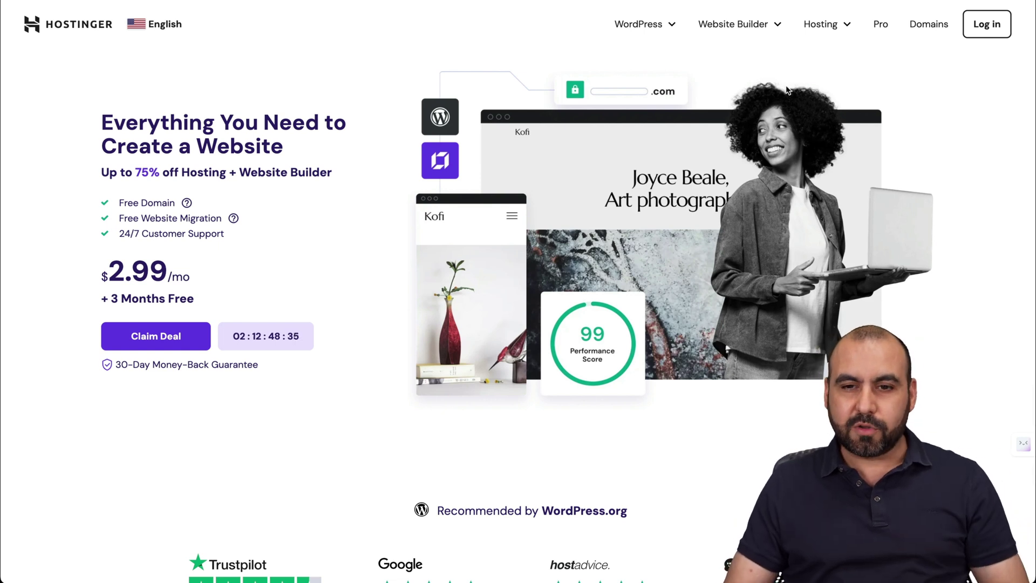
# - Go to Hostinger's Web Hosting plans page and choose the Business plan
pyautogui.click(822, 28)
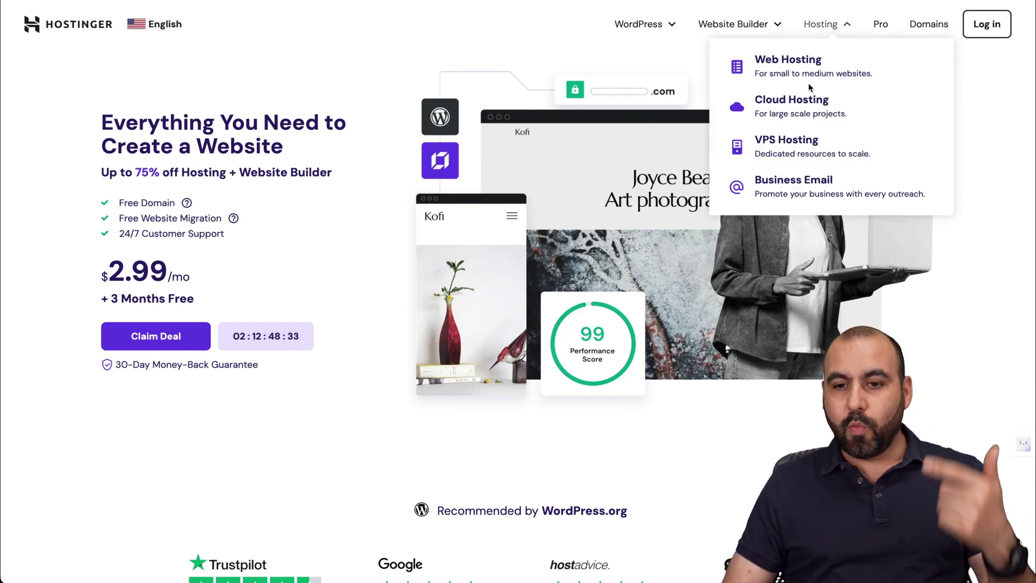
pyautogui.click(820, 67)
pyautogui.scroll(-8, 617, 246)
pyautogui.scroll(-2, 618, 246)
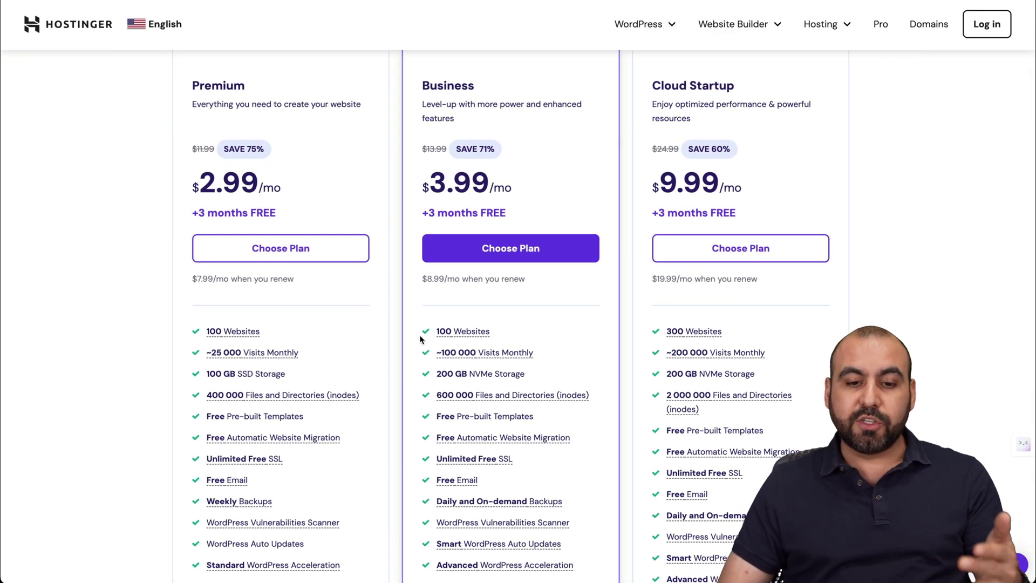
pyautogui.click(534, 250)
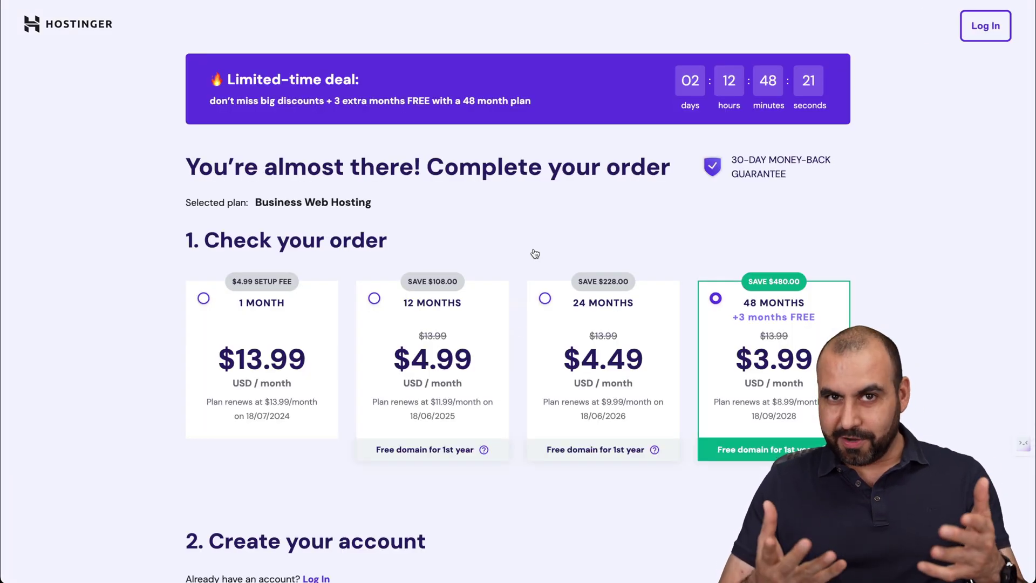
# - Apply coupon code SAASMASTER to the 48-month Business hosting order
pyautogui.scroll(-2, 535, 254)
pyautogui.scroll(-1, 534, 254)
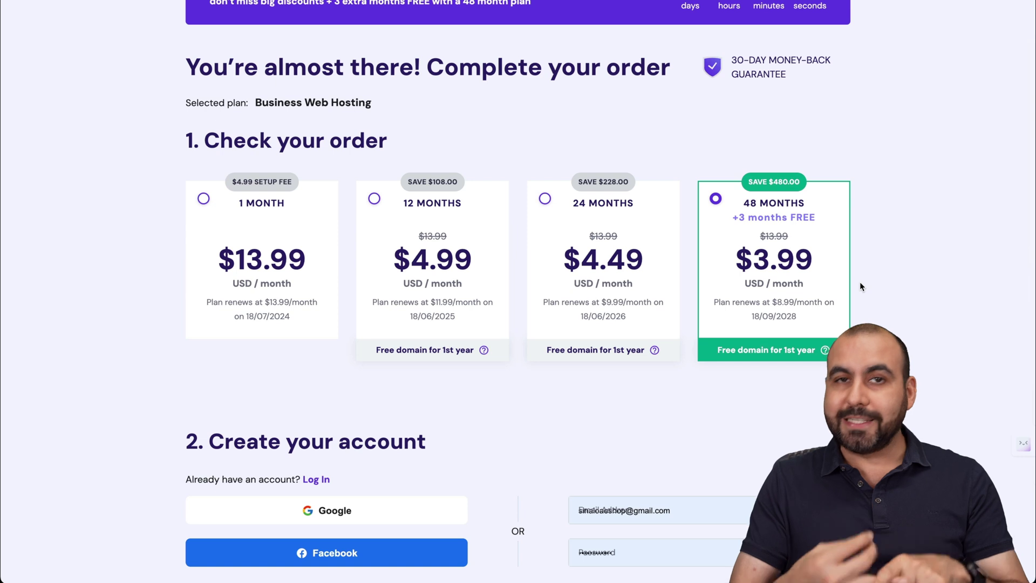
pyautogui.scroll(-15, 860, 282)
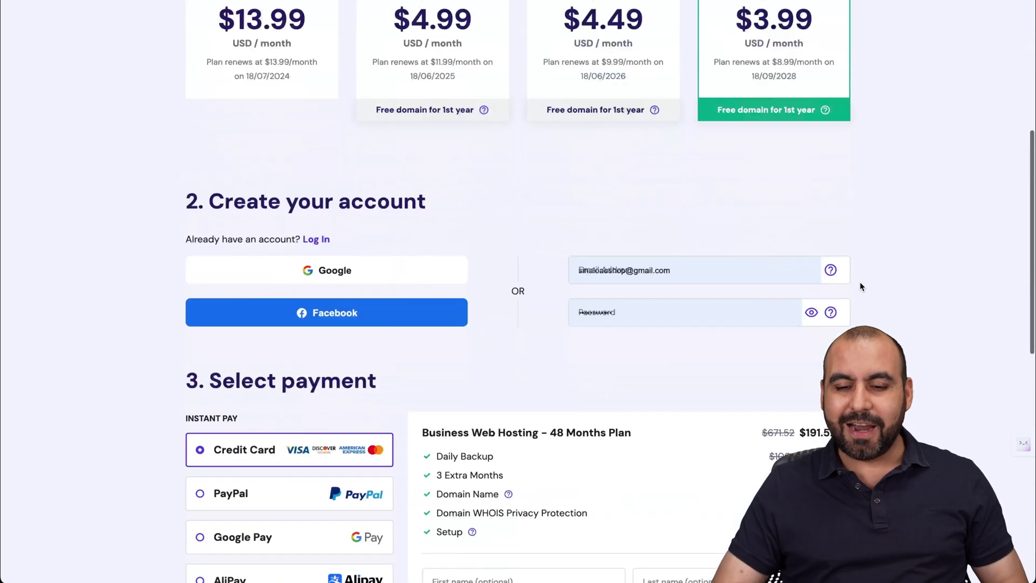
pyautogui.click(473, 315)
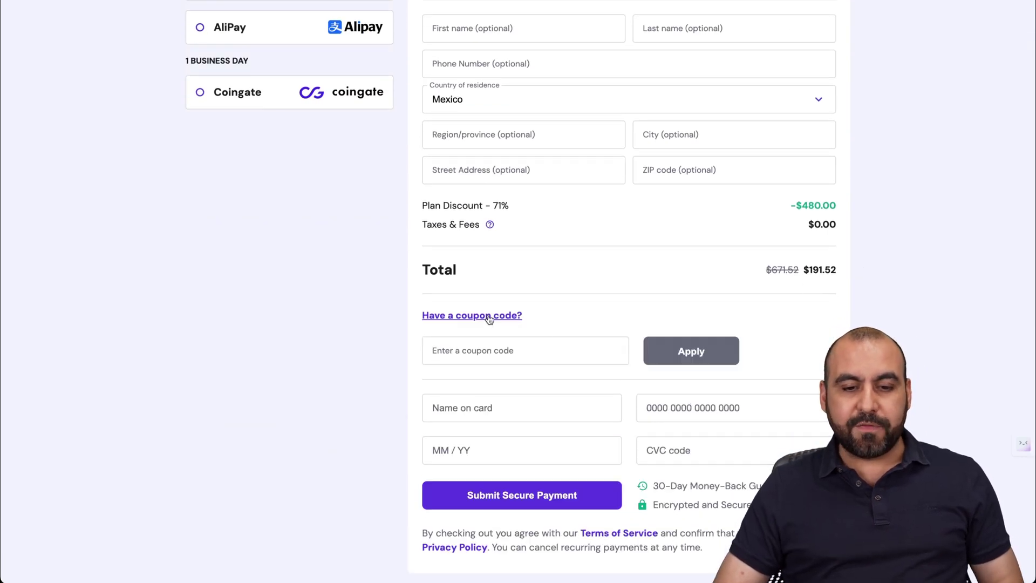
pyautogui.click(475, 351)
pyautogui.write('SAASMASTER')
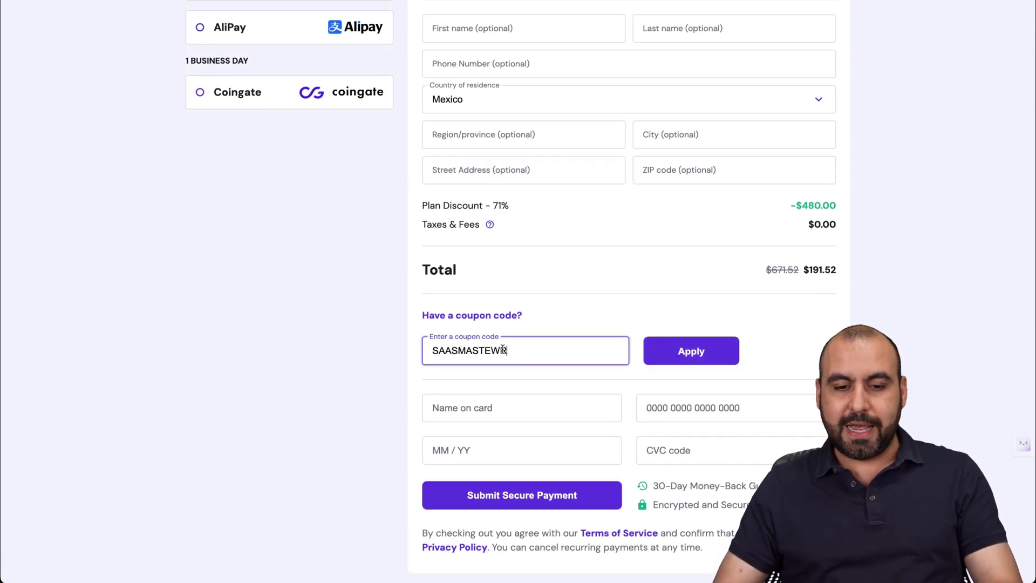
pyautogui.click(672, 350)
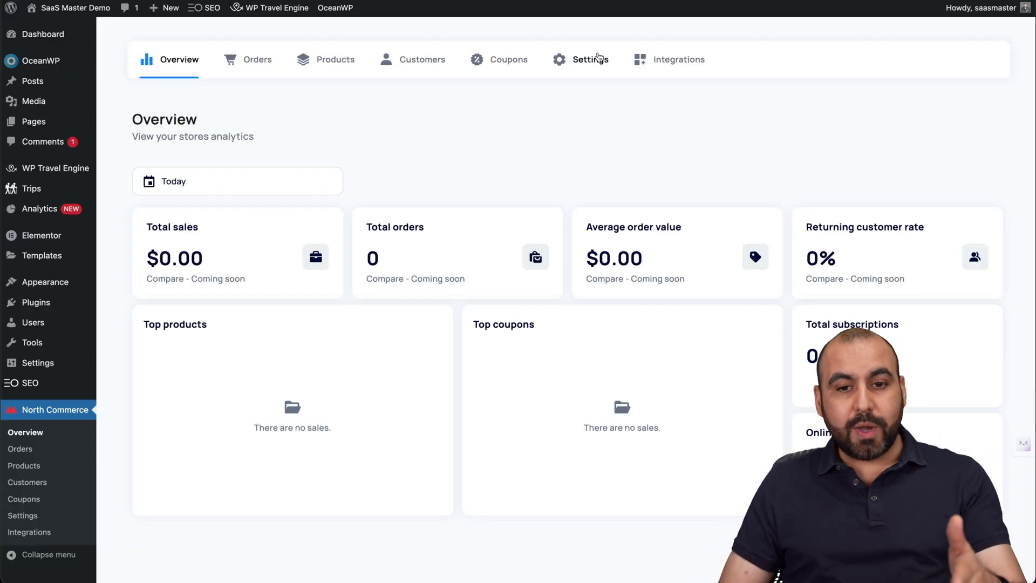
# - Open North Commerce Settings and review the Shipping and delivery section
pyautogui.click(598, 58)
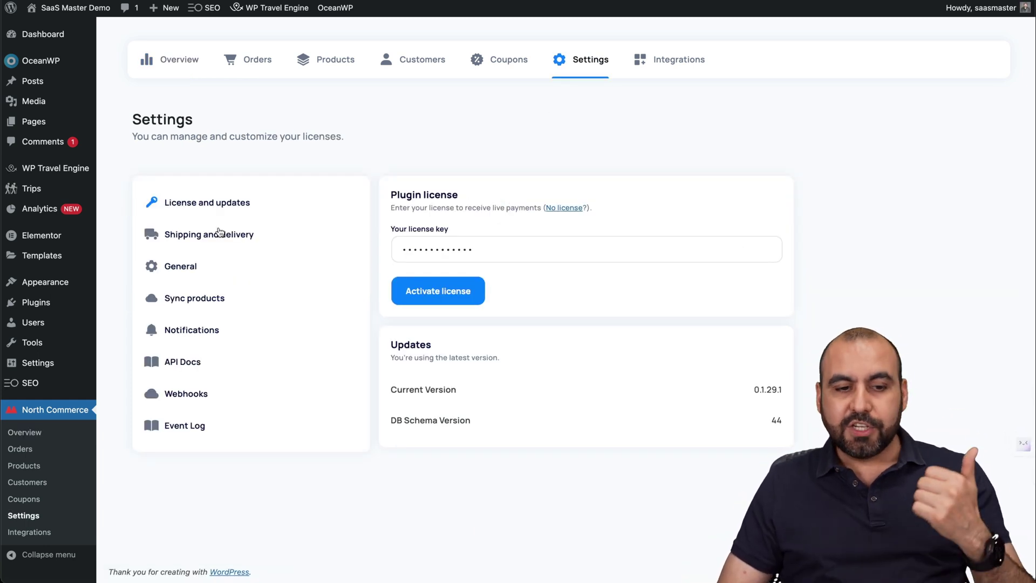
pyautogui.click(208, 234)
pyautogui.scroll(-2, 479, 387)
pyautogui.scroll(-3, 479, 387)
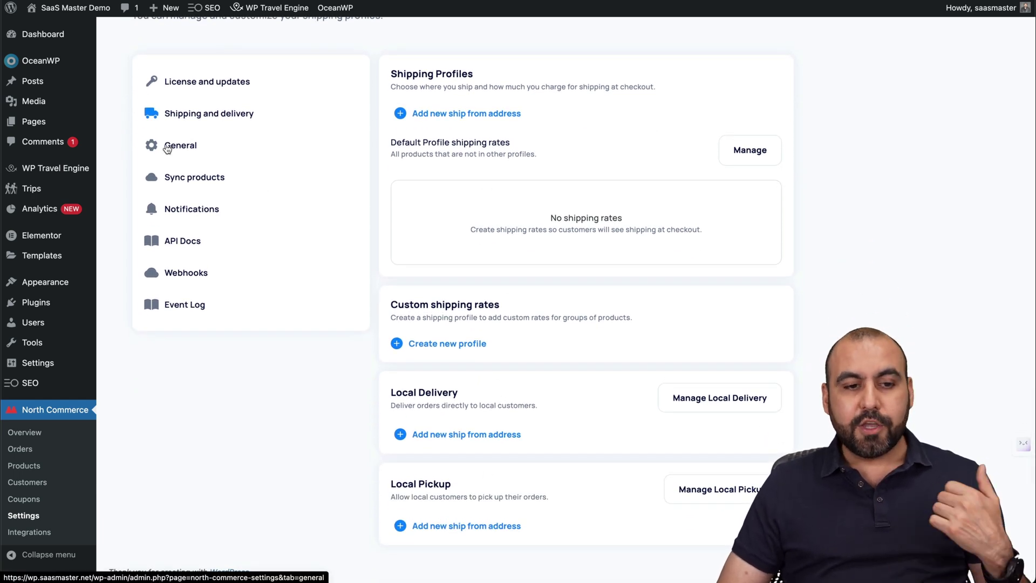
# - Review the General settings: company name, logo, location and cart/checkout pages
pyautogui.click(168, 149)
pyautogui.scroll(-4, 654, 192)
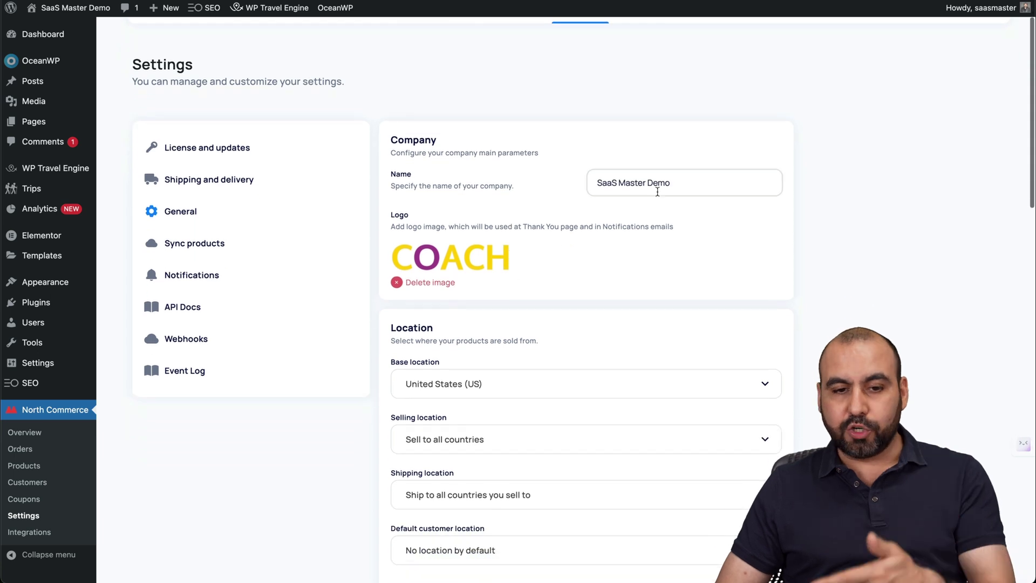
pyautogui.scroll(-7, 468, 255)
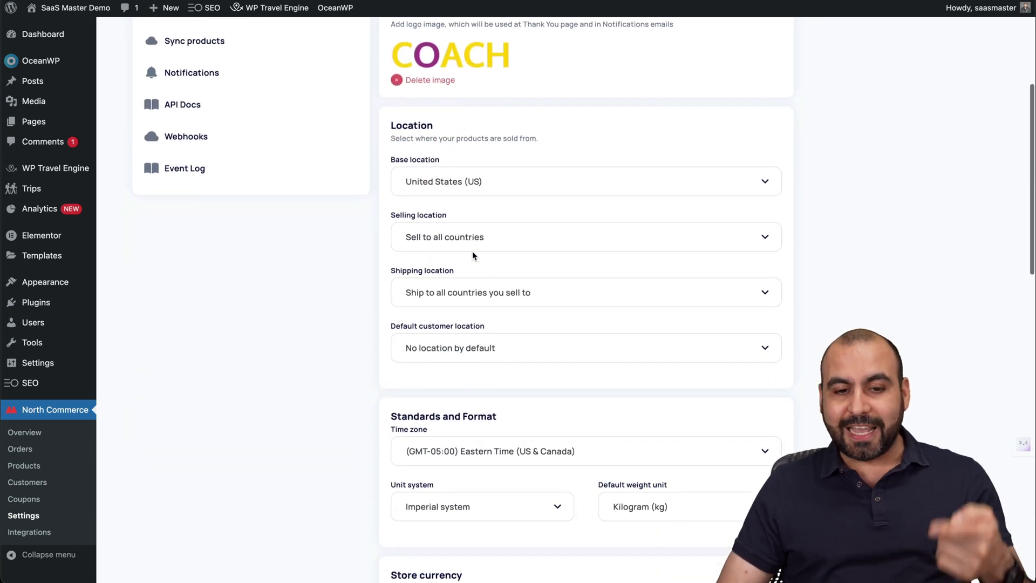
pyautogui.scroll(-9, 473, 255)
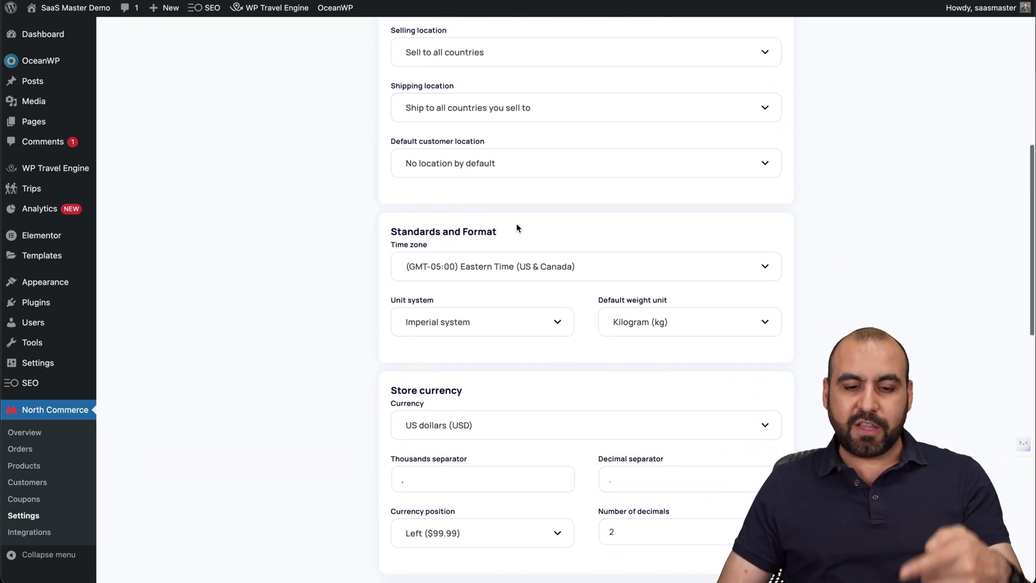
pyautogui.scroll(-8, 459, 204)
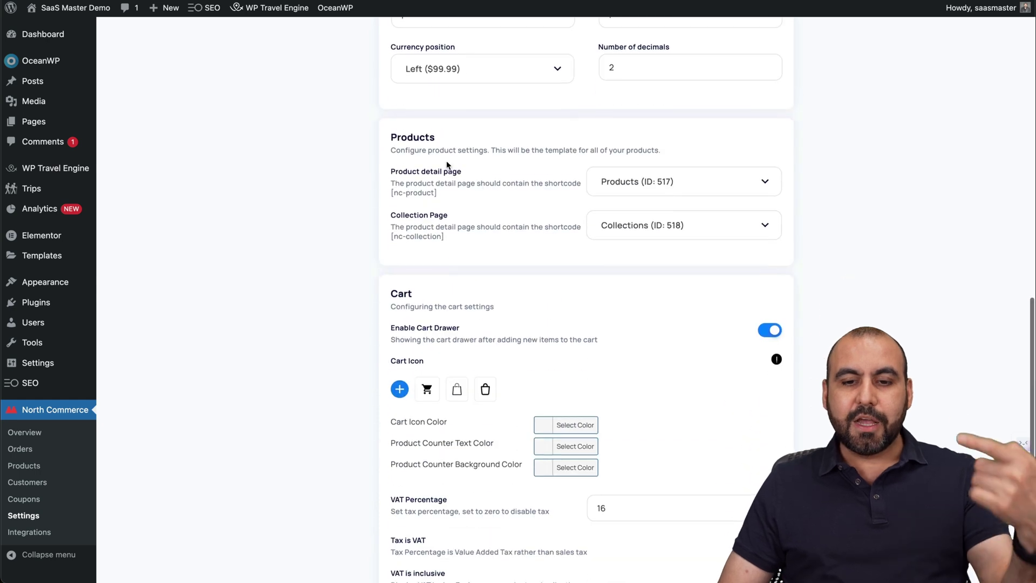
pyautogui.scroll(-4, 461, 275)
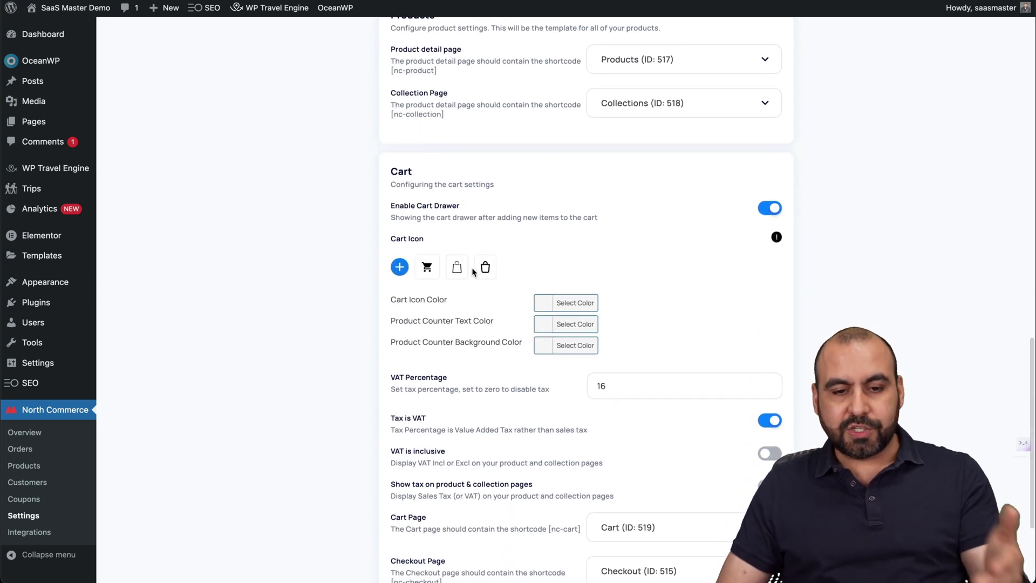
pyautogui.scroll(-4, 597, 287)
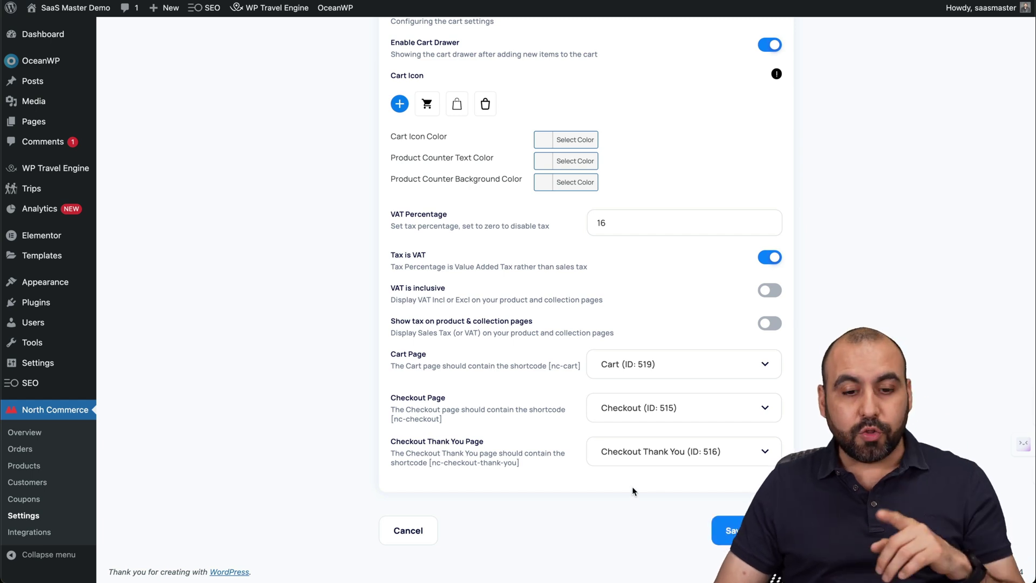
pyautogui.moveTo(392, 349); pyautogui.dragTo(532, 454)
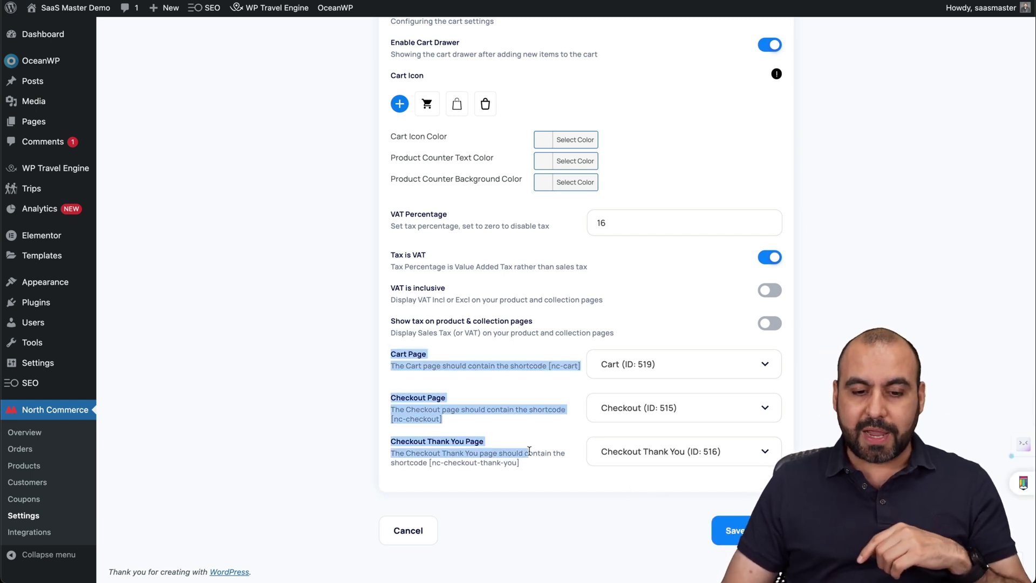
pyautogui.click(531, 454)
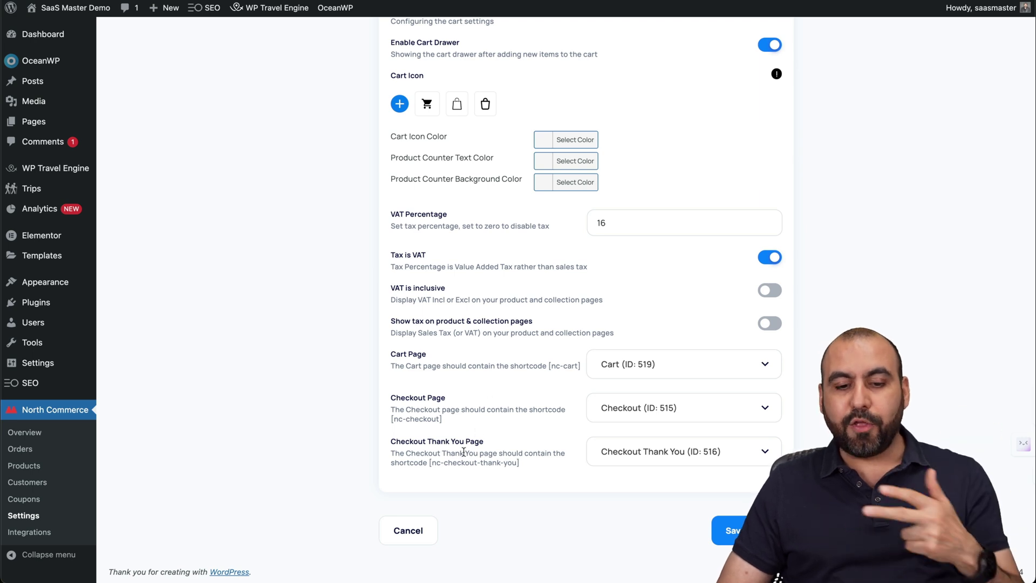
pyautogui.scroll(15, 482, 454)
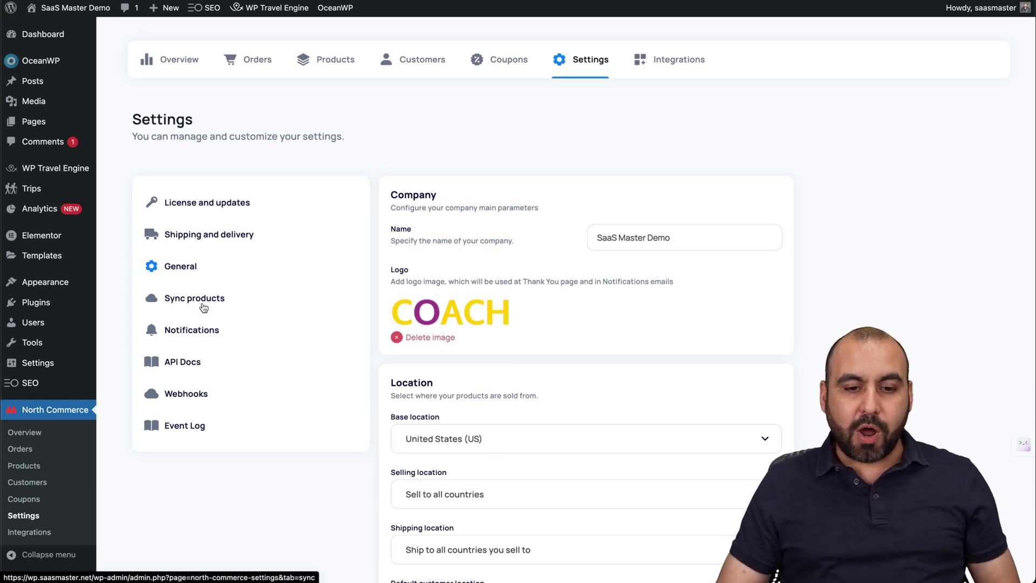
pyautogui.click(203, 306)
# - Browse the Notifications and API Docs settings, ending on the empty Webhooks panel
pyautogui.click(186, 331)
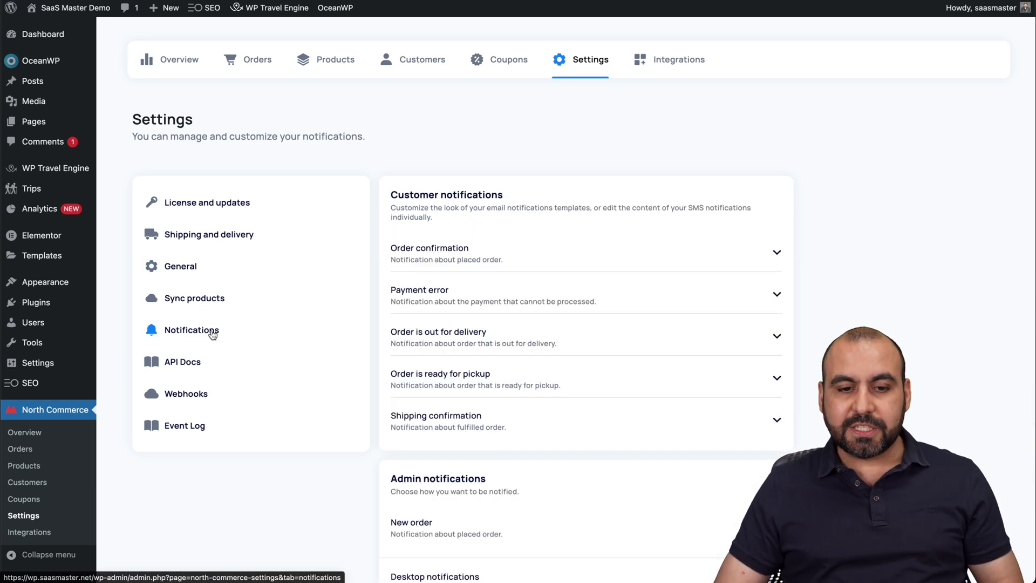
pyautogui.scroll(-3, 684, 258)
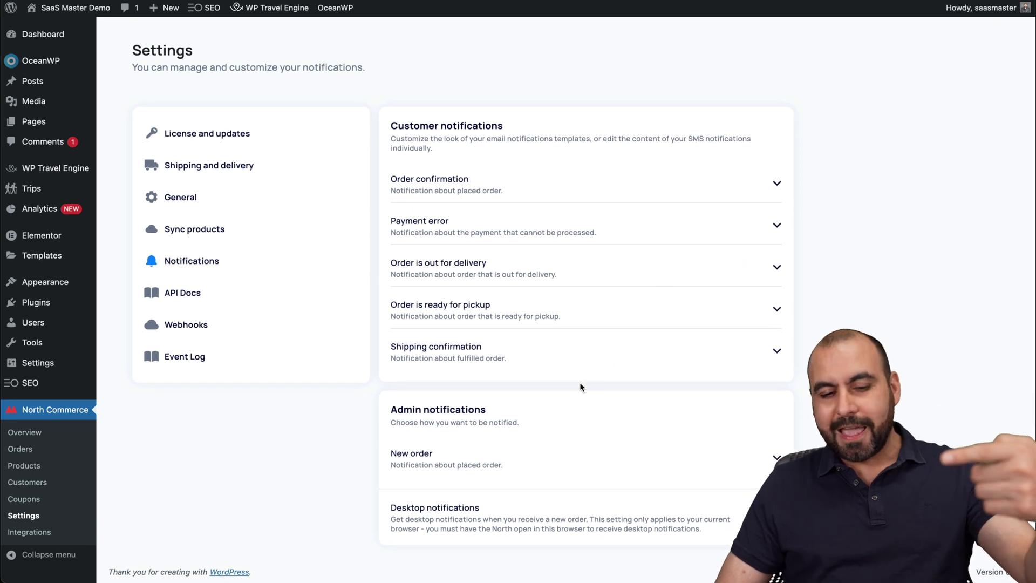
pyautogui.click(195, 294)
pyautogui.scroll(-5, 561, 464)
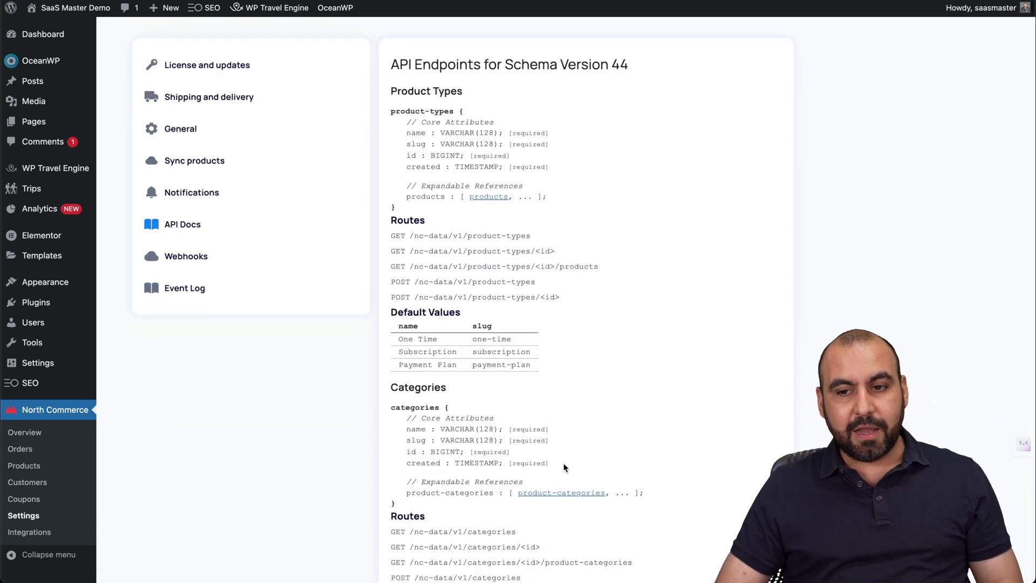
pyautogui.scroll(5, 562, 463)
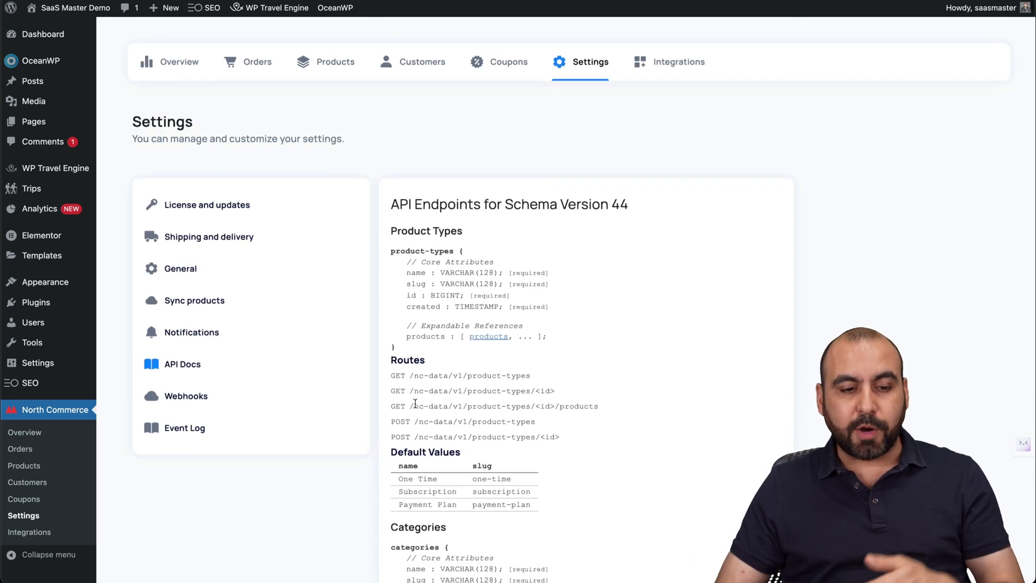
pyautogui.click(192, 395)
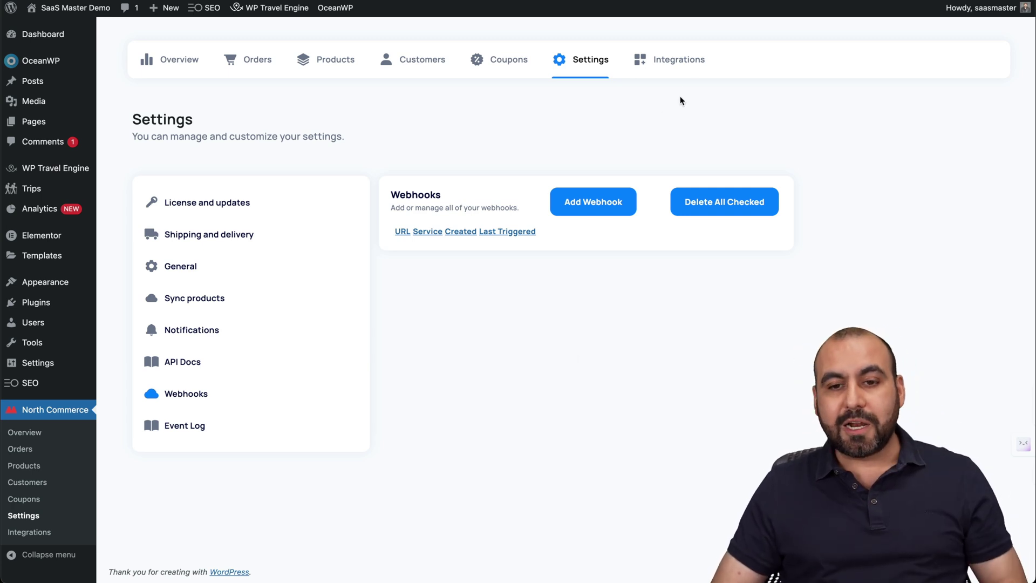
# - View the Integrations page with PayPal, Stripe, Mollie, MailChimp and others all switched off
pyautogui.click(686, 62)
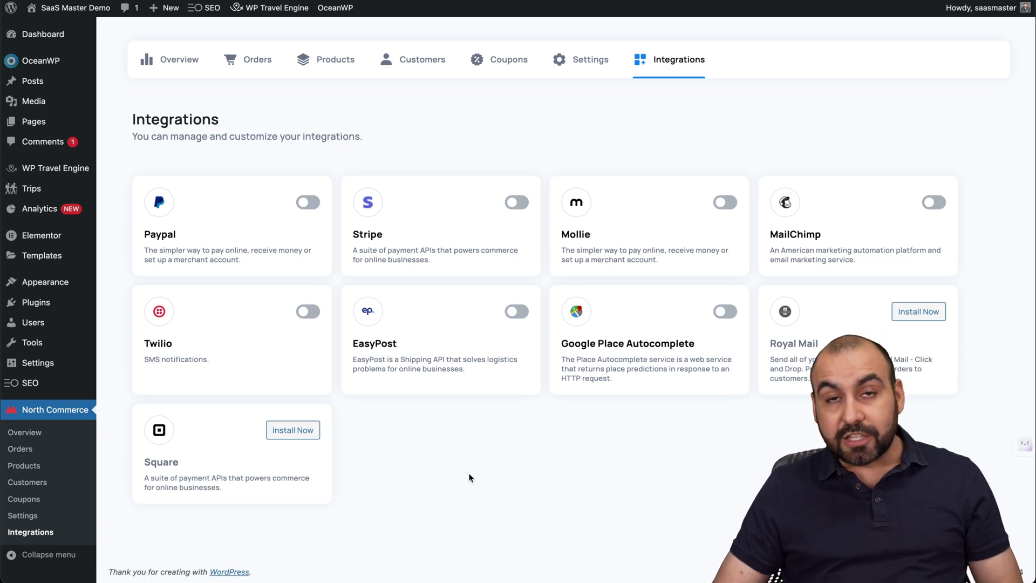
pyautogui.moveTo(421, 236)
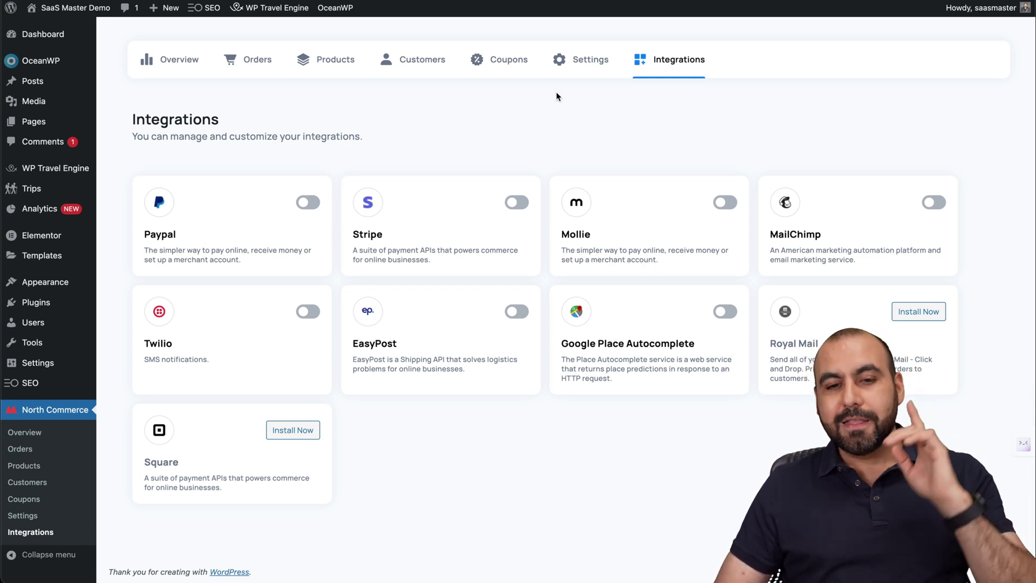
# - Start a new product titled 'test' with description 't'
pyautogui.click(313, 74)
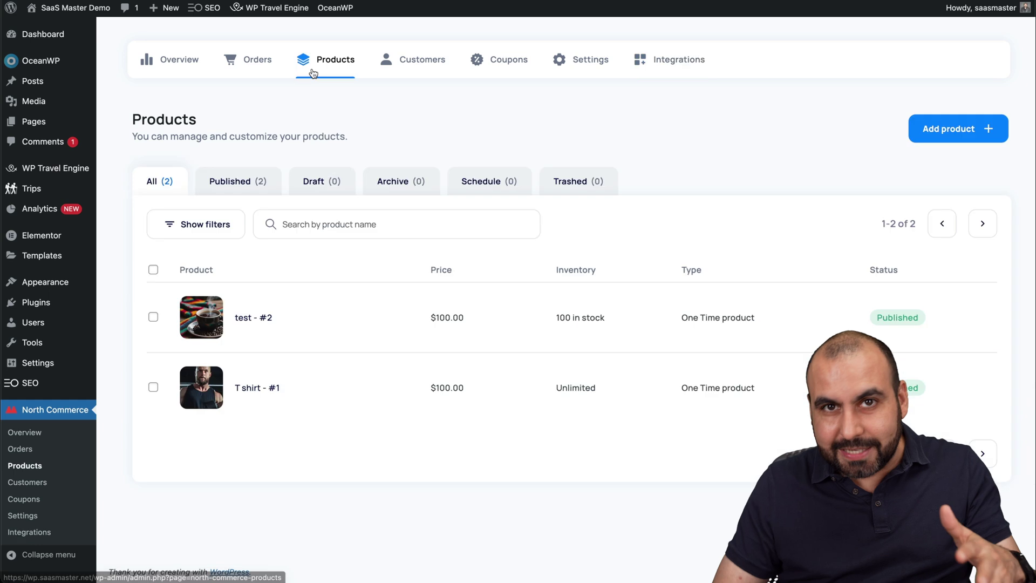
pyautogui.click(948, 129)
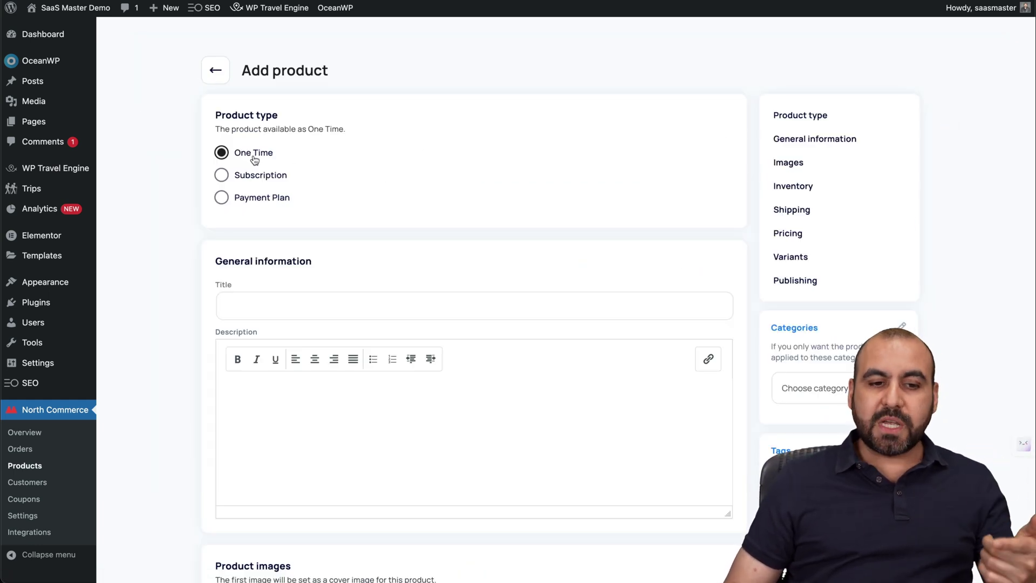
pyautogui.click(296, 305)
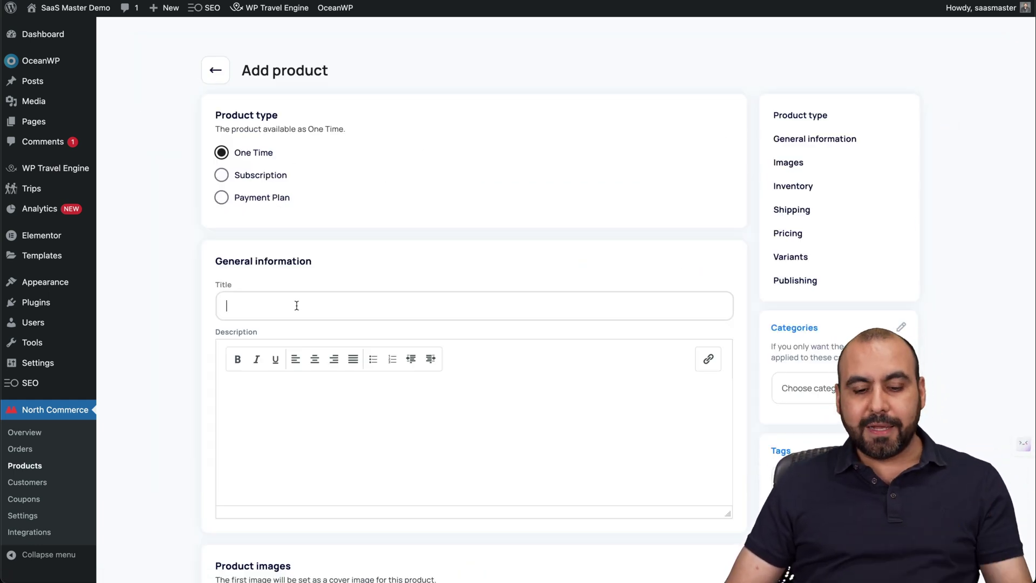
pyautogui.write('test')
pyautogui.click(278, 392)
pyautogui.write('t')
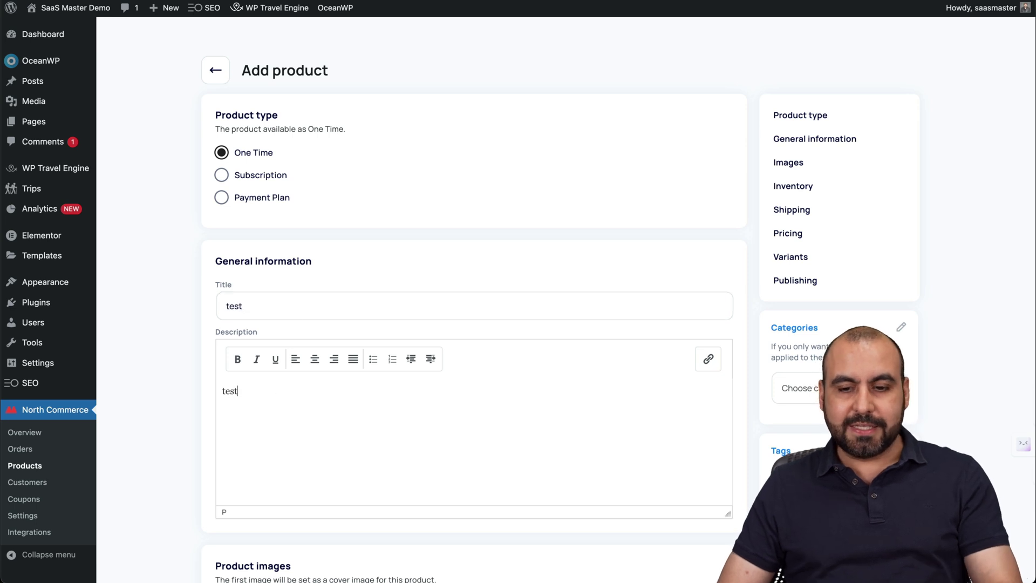
# - Add the coffee-beans photo from the Media Library as the product image
pyautogui.scroll(-7, 464, 275)
pyautogui.click(465, 273)
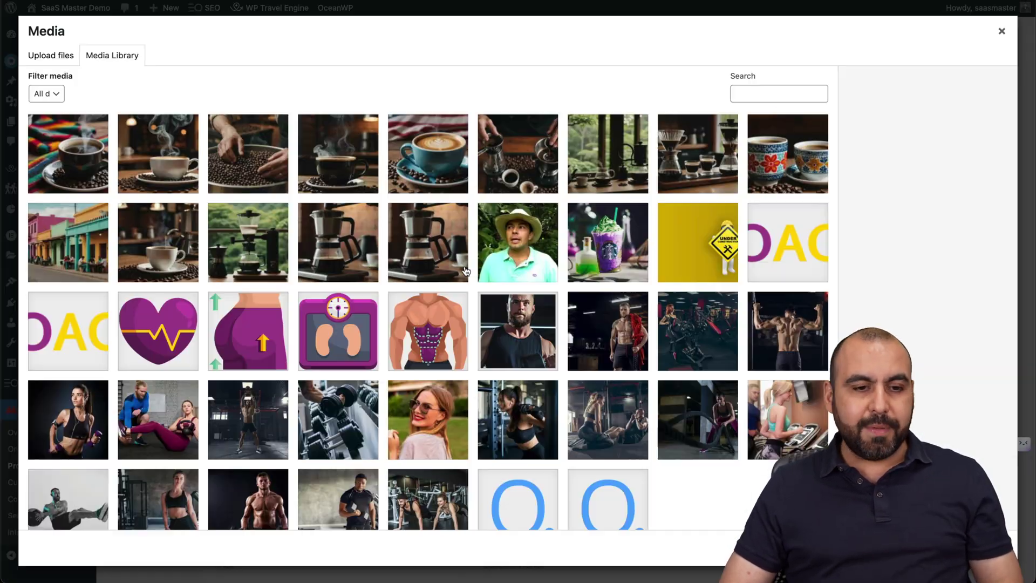
pyautogui.click(275, 157)
pyautogui.click(965, 547)
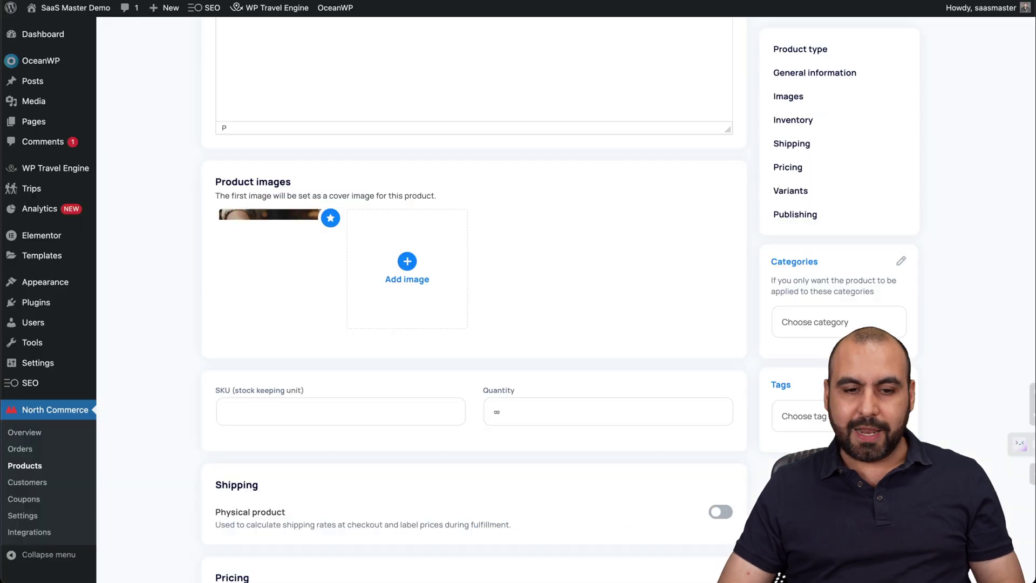
# - Set SKU 3264324 and stock quantity 10
pyautogui.scroll(-4, 391, 308)
pyautogui.click(363, 192)
pyautogui.write('326')
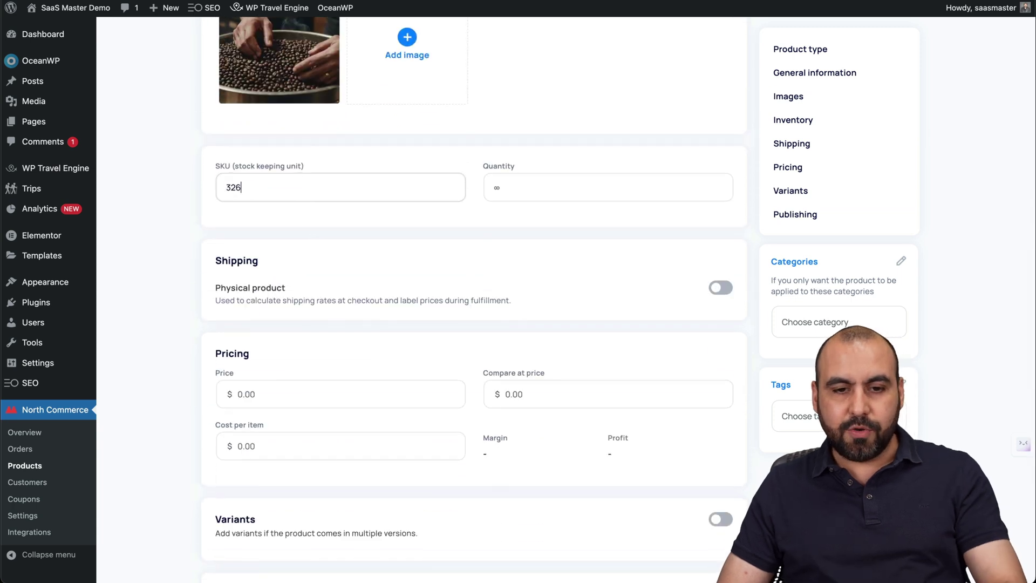
pyautogui.write('4324')
pyautogui.click(508, 192)
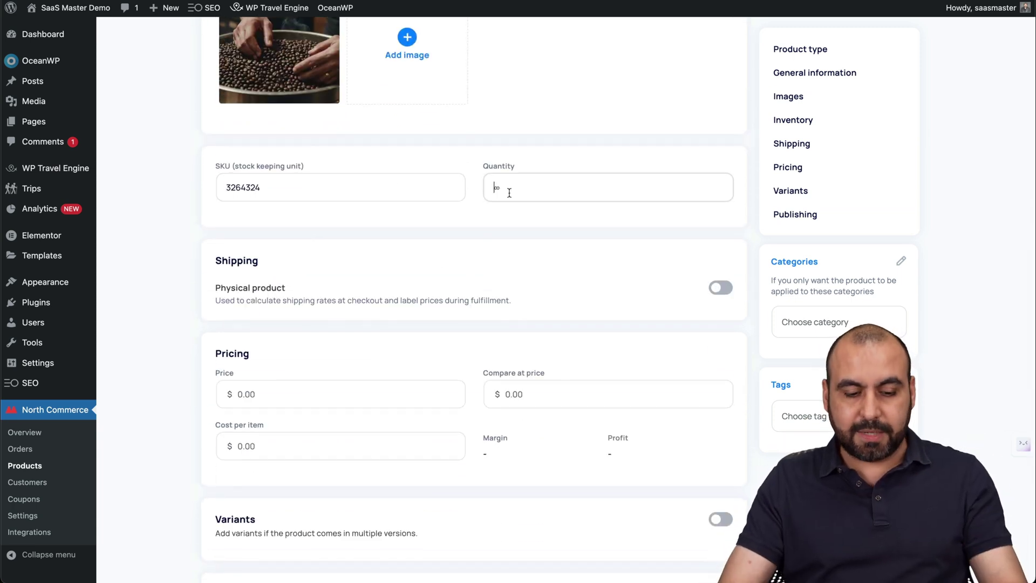
# - Mark the product as physical with a weight of 1.200 kg
pyautogui.scroll(-3, 499, 231)
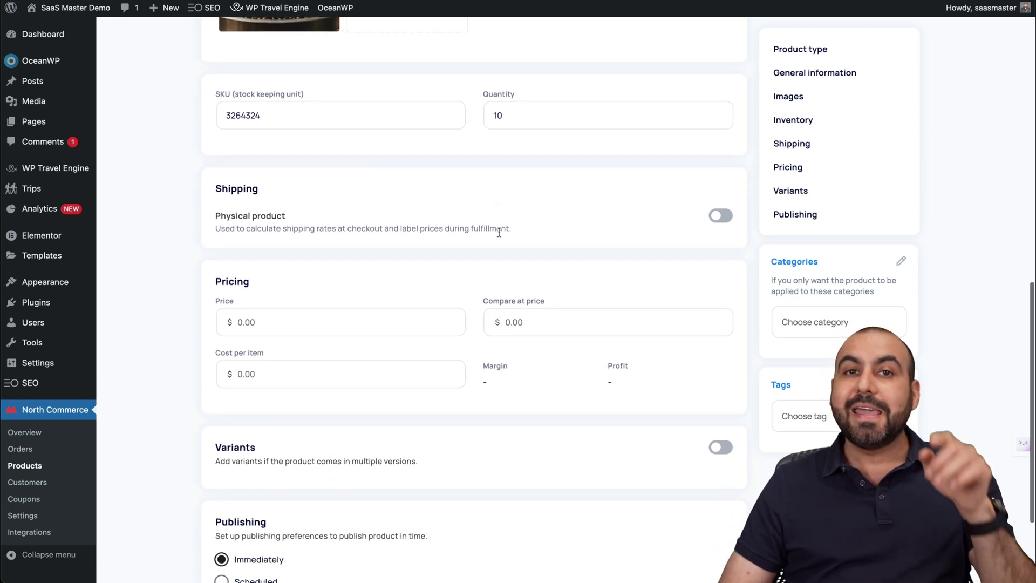
pyautogui.click(724, 217)
pyautogui.scroll(-3, 493, 283)
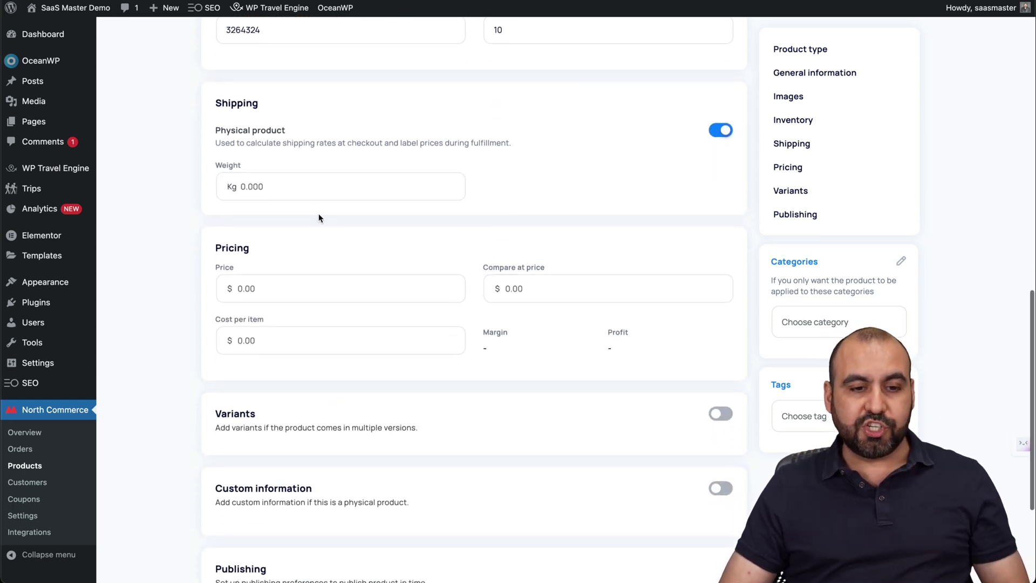
pyautogui.click(312, 189)
pyautogui.write('1')
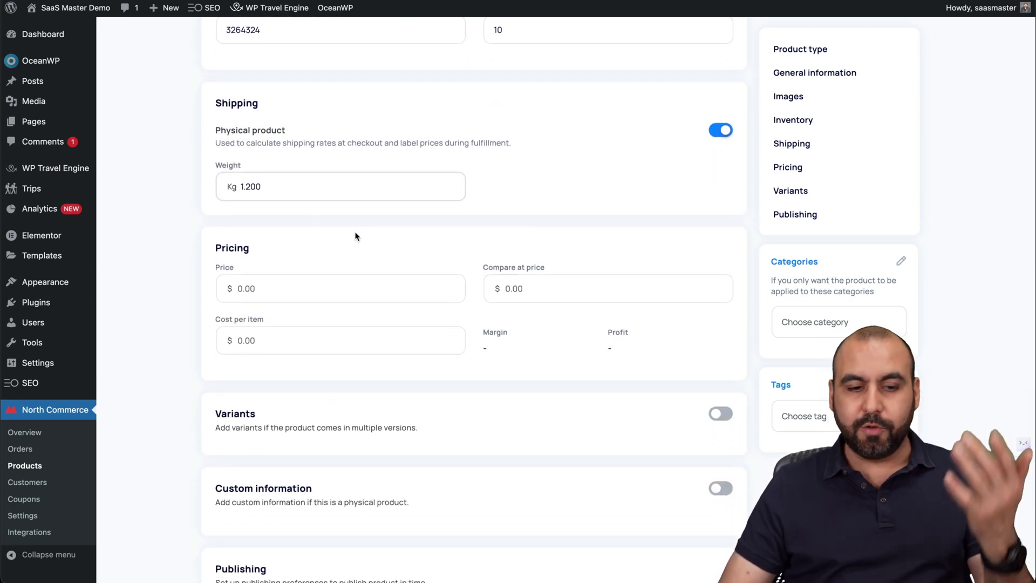
pyautogui.write('.200')
# - Set the price to $400 and the cost per item to $100
pyautogui.scroll(-3, 335, 232)
pyautogui.click(319, 224)
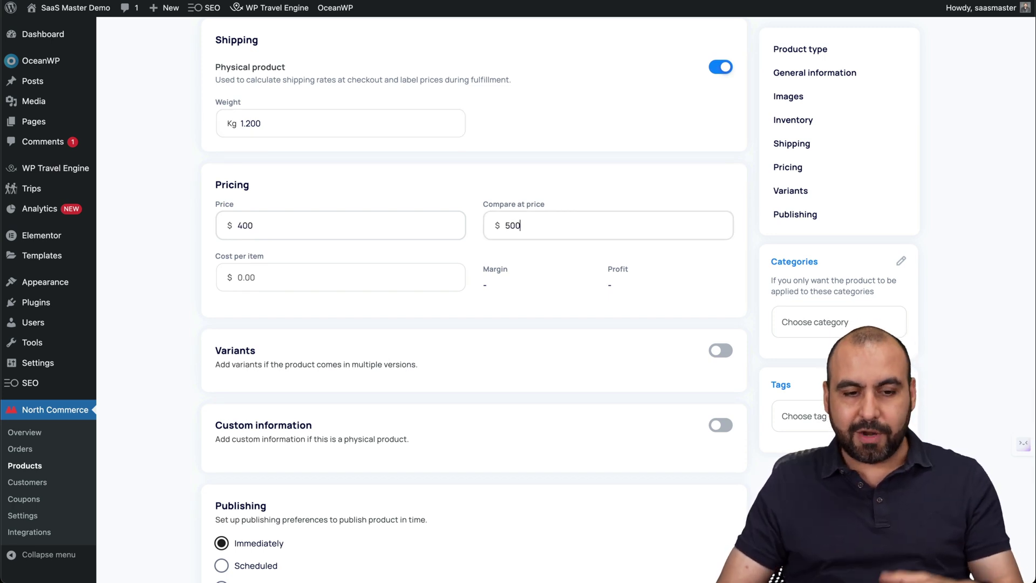
pyautogui.click(255, 278)
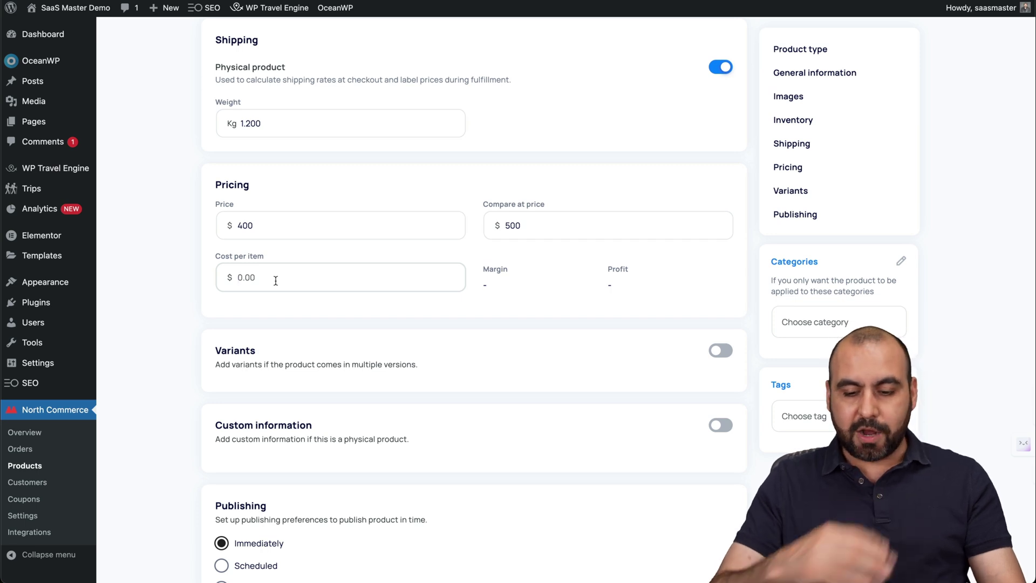
pyautogui.write('100')
pyautogui.click(455, 314)
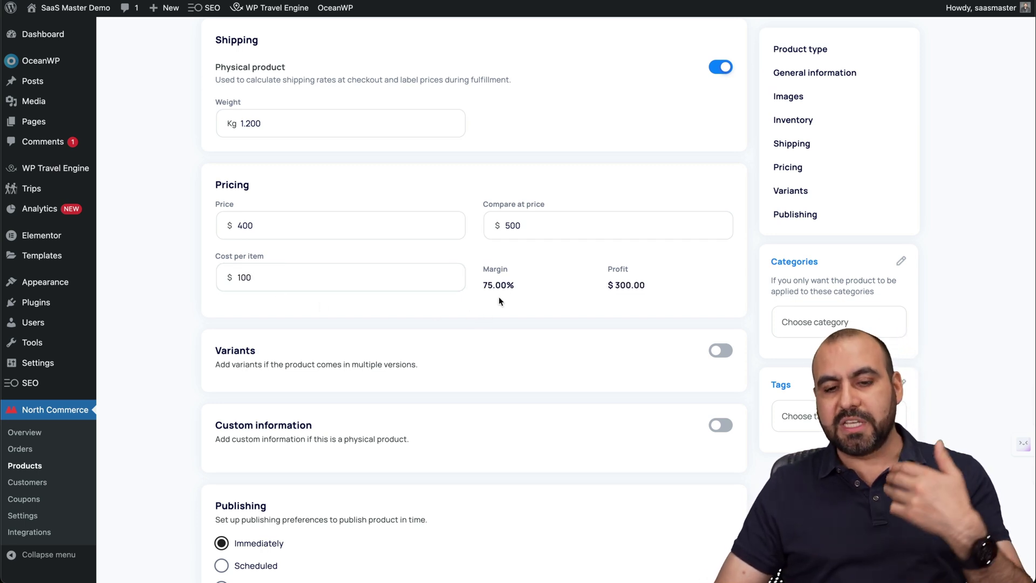
# - Leave variants and customs information off and save the product
pyautogui.scroll(-3, 626, 278)
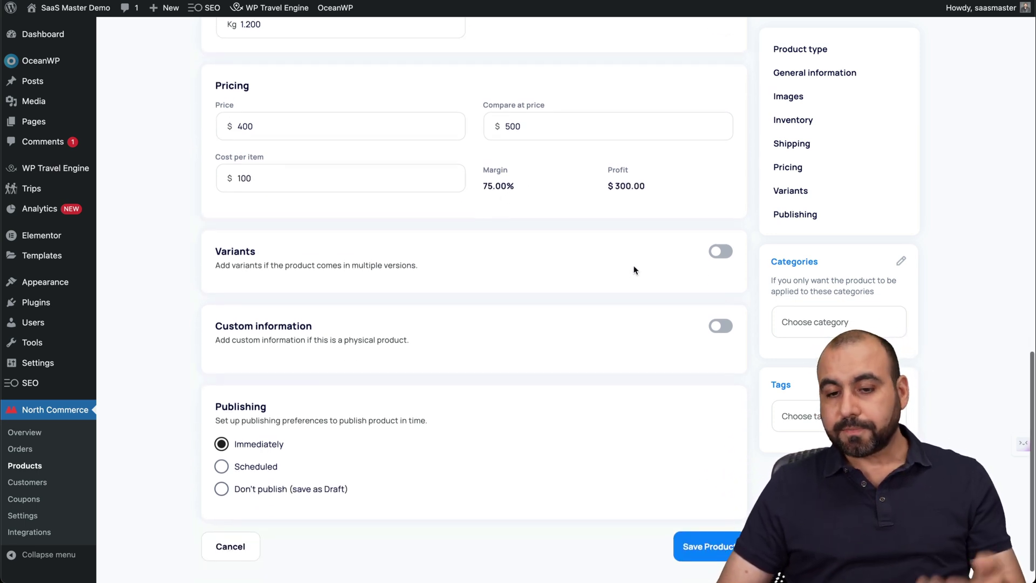
pyautogui.click(716, 253)
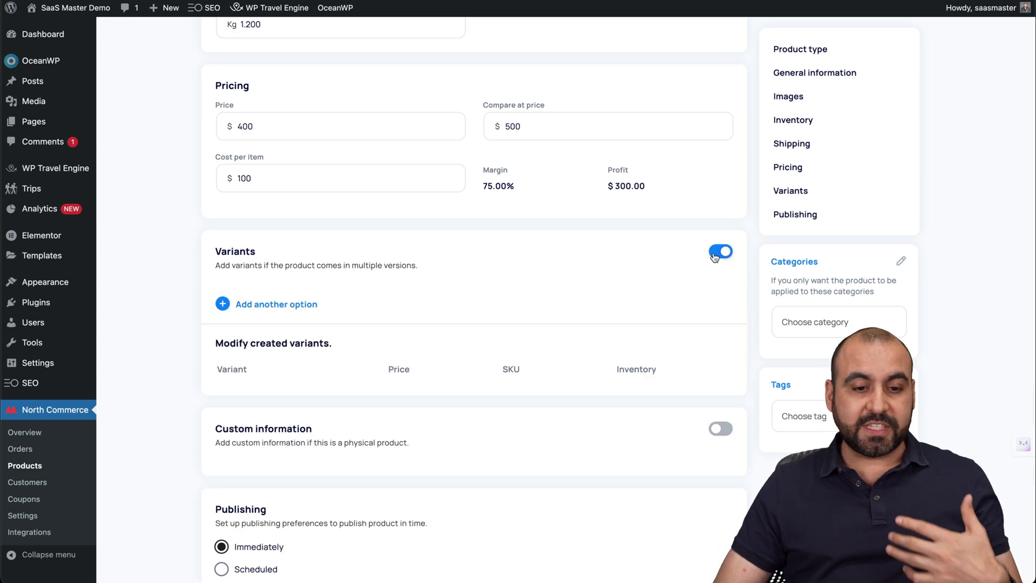
pyautogui.click(715, 253)
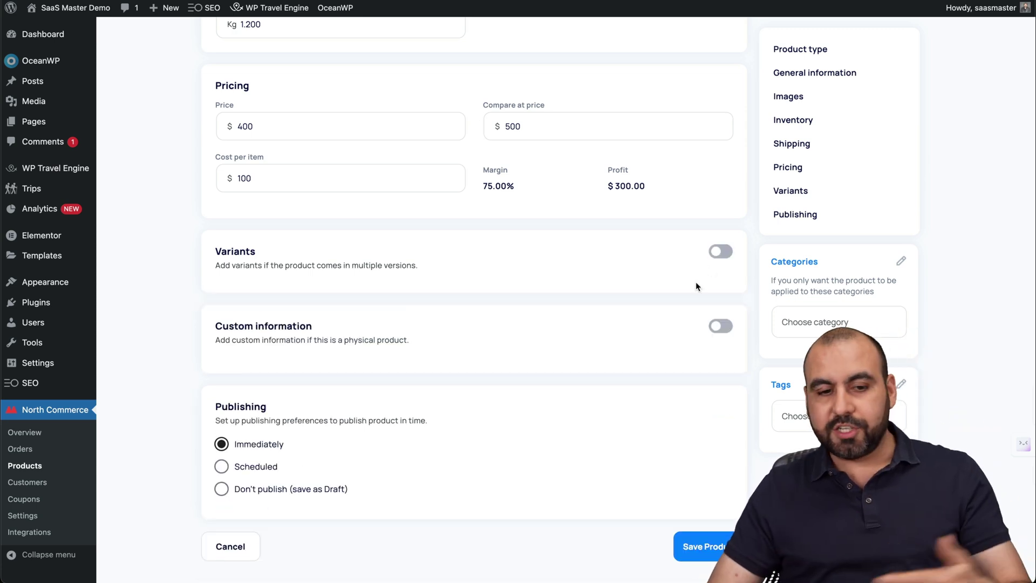
pyautogui.click(714, 329)
pyautogui.click(720, 326)
pyautogui.scroll(-1, 712, 331)
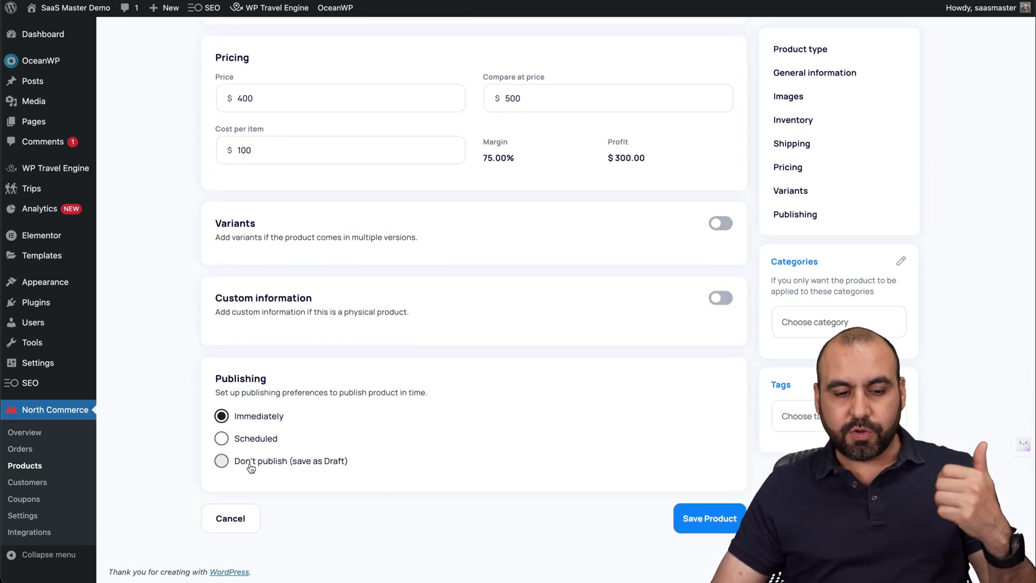
pyautogui.click(694, 519)
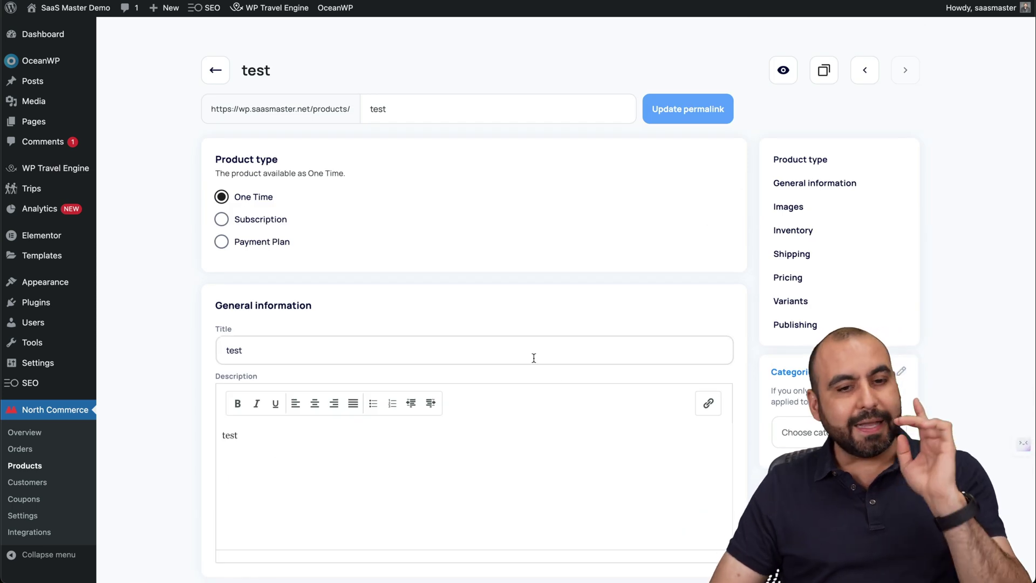
# - Return to the Products list showing test at $400 with 10 in stock
pyautogui.click(215, 69)
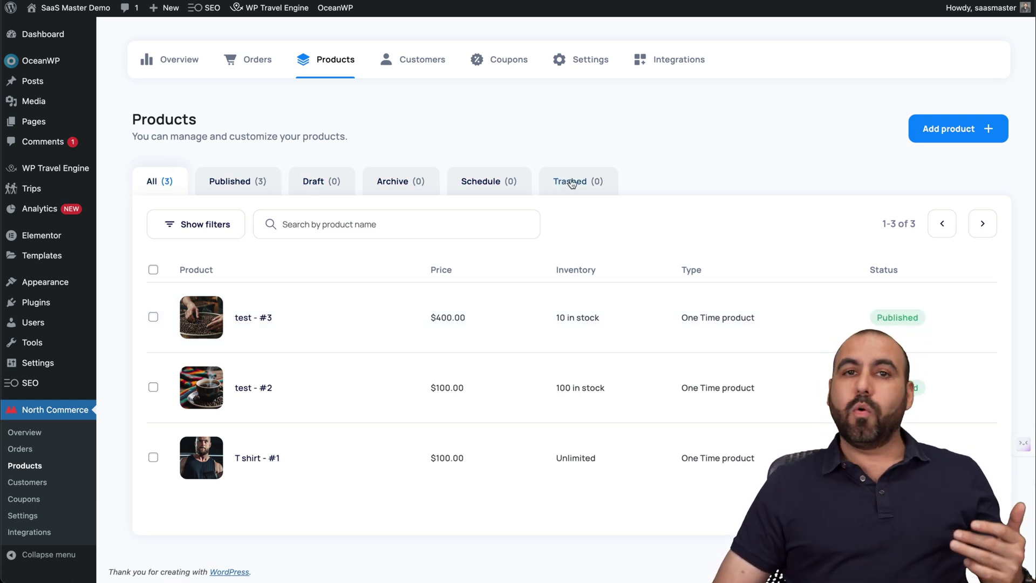
pyautogui.click(422, 60)
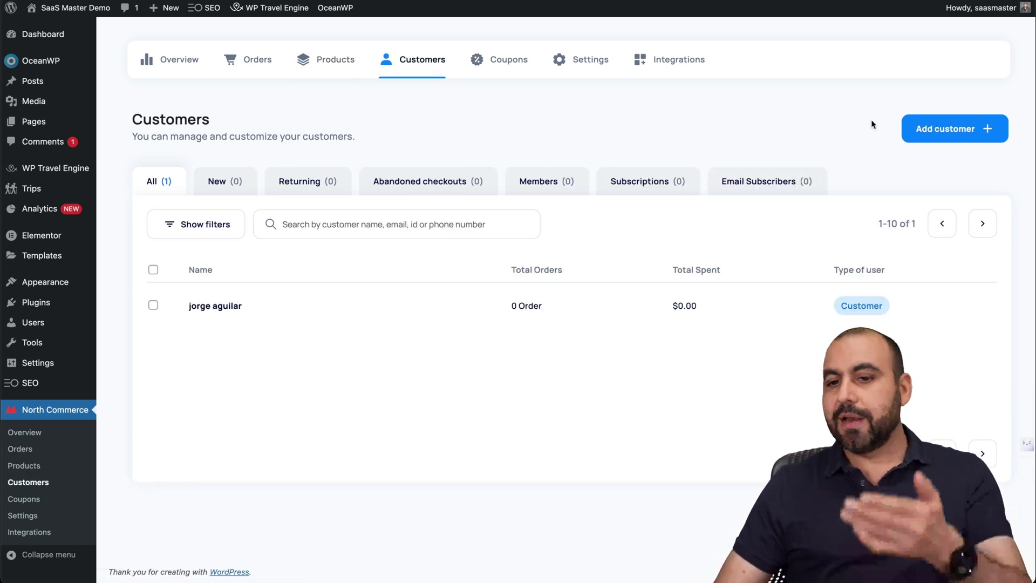
# - Open the new customer form and close it without saving
pyautogui.click(916, 129)
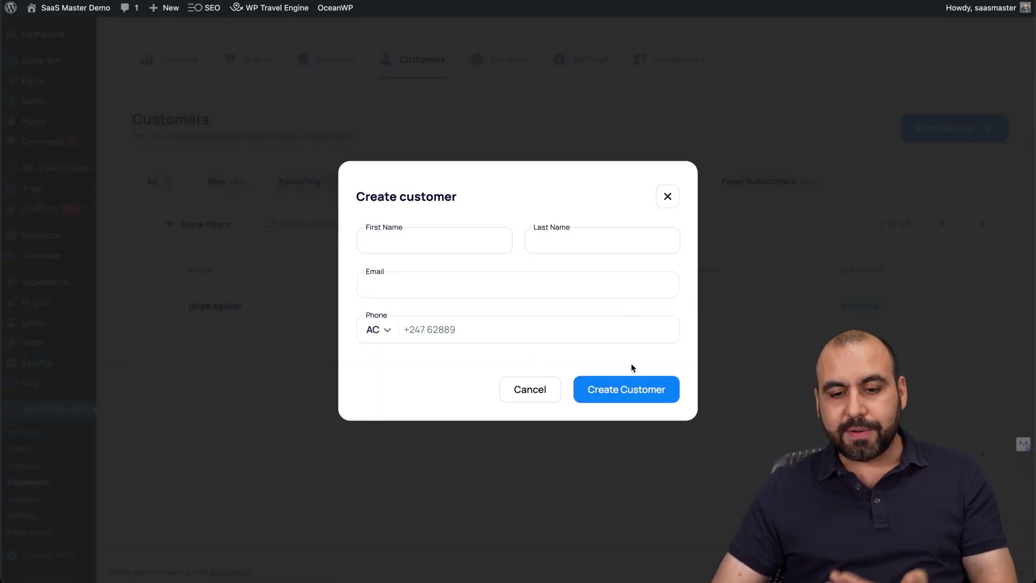
pyautogui.click(668, 197)
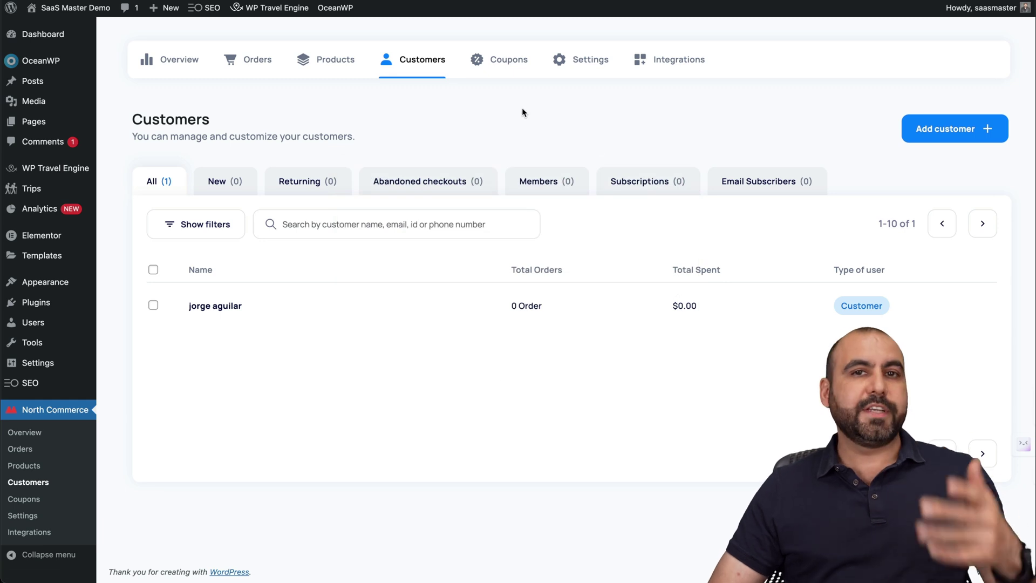
pyautogui.click(509, 75)
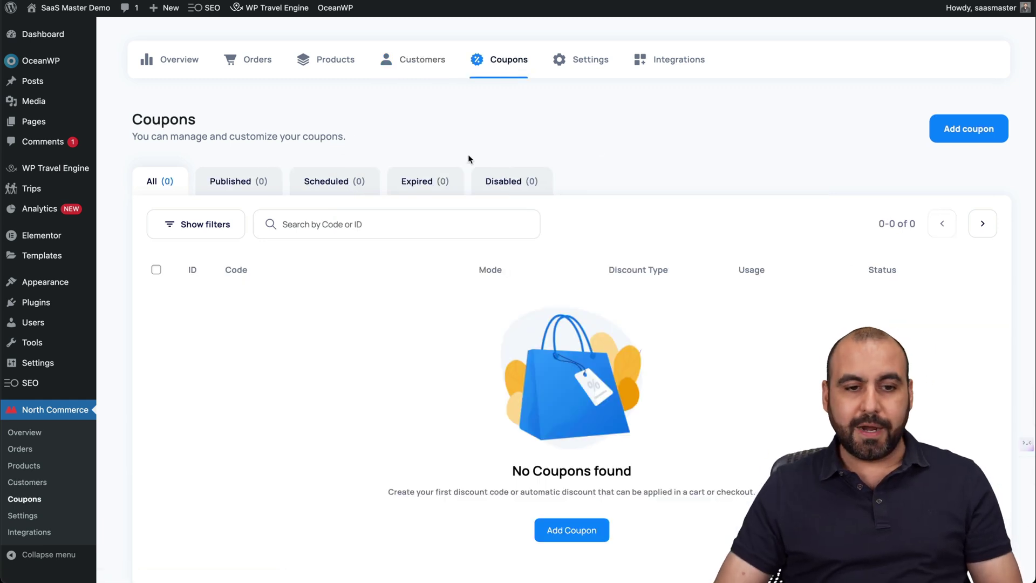
# - Start a new coupon with a generated random code, review the form, then cancel it
pyautogui.click(960, 130)
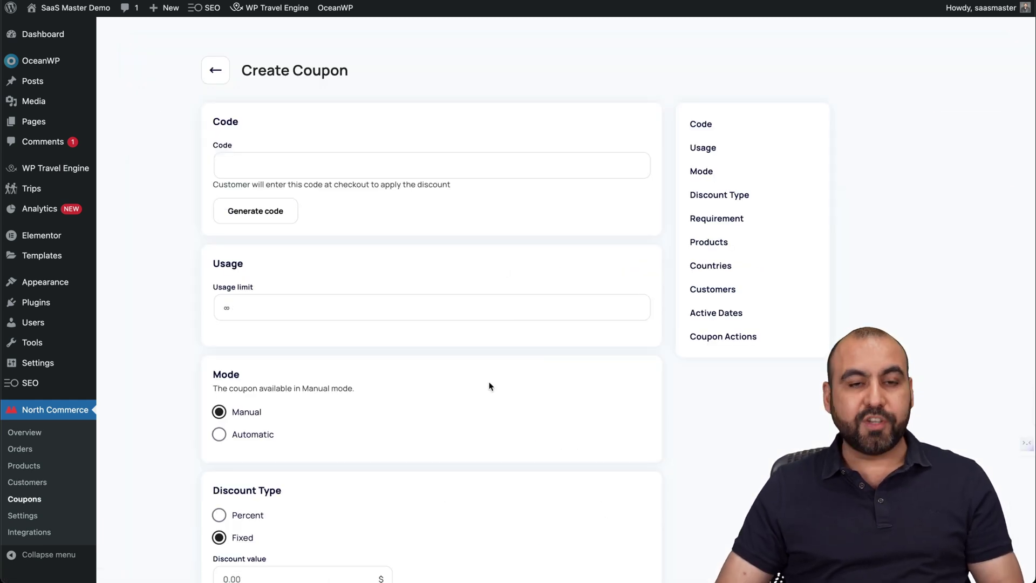
pyautogui.click(273, 208)
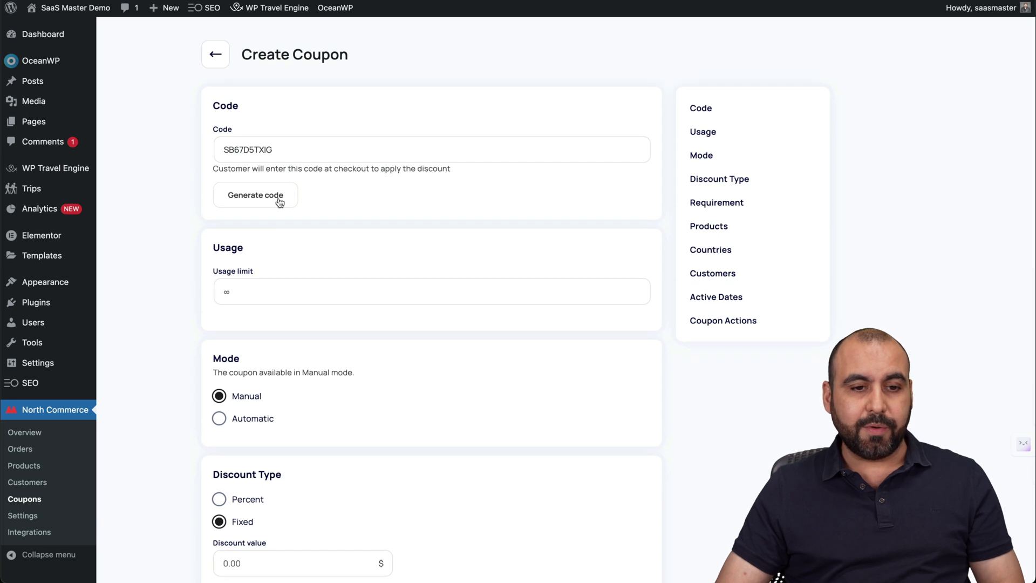
pyautogui.scroll(-1, 441, 311)
pyautogui.scroll(-2, 264, 178)
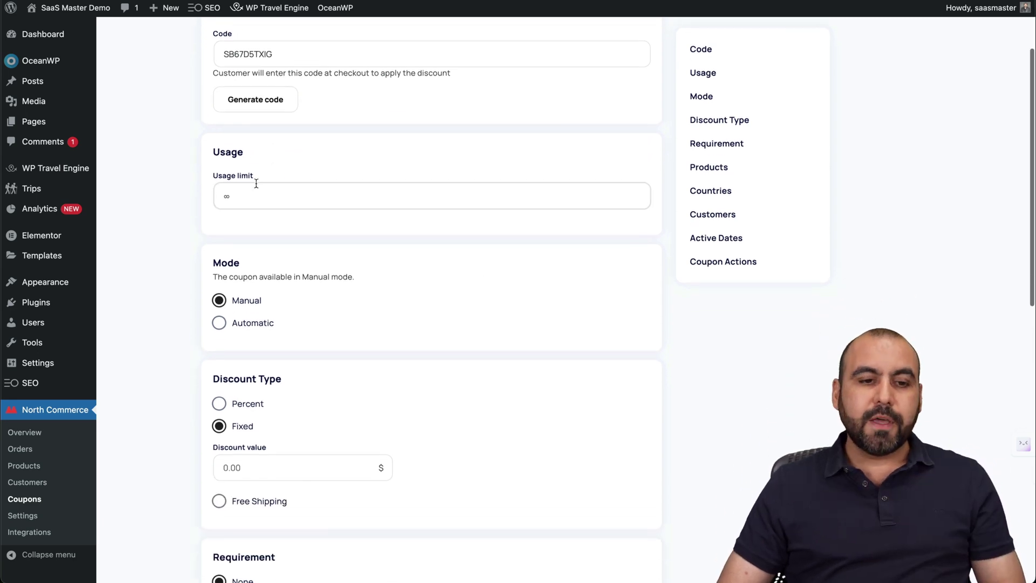
pyautogui.scroll(-4, 335, 225)
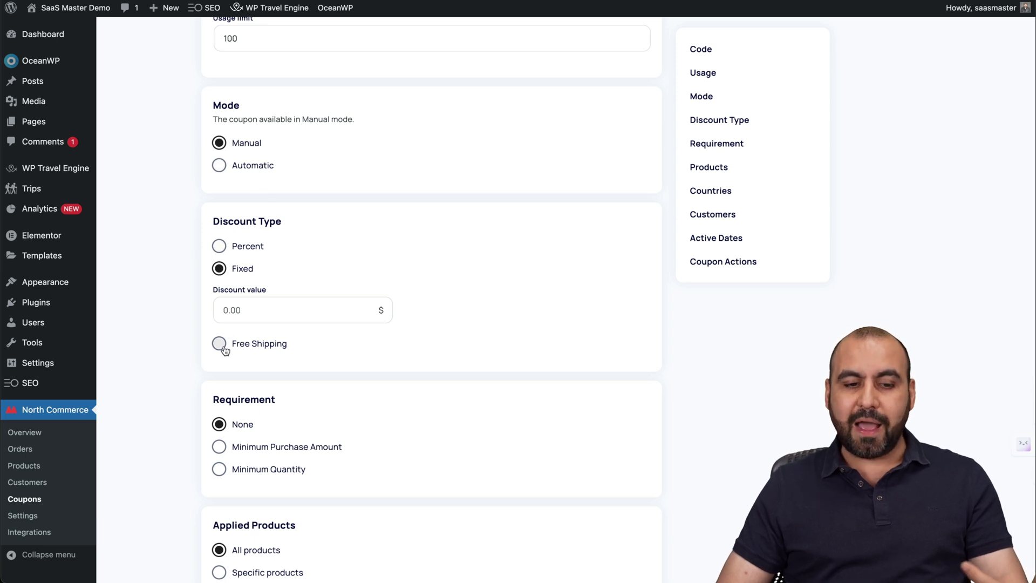
pyautogui.scroll(-5, 330, 350)
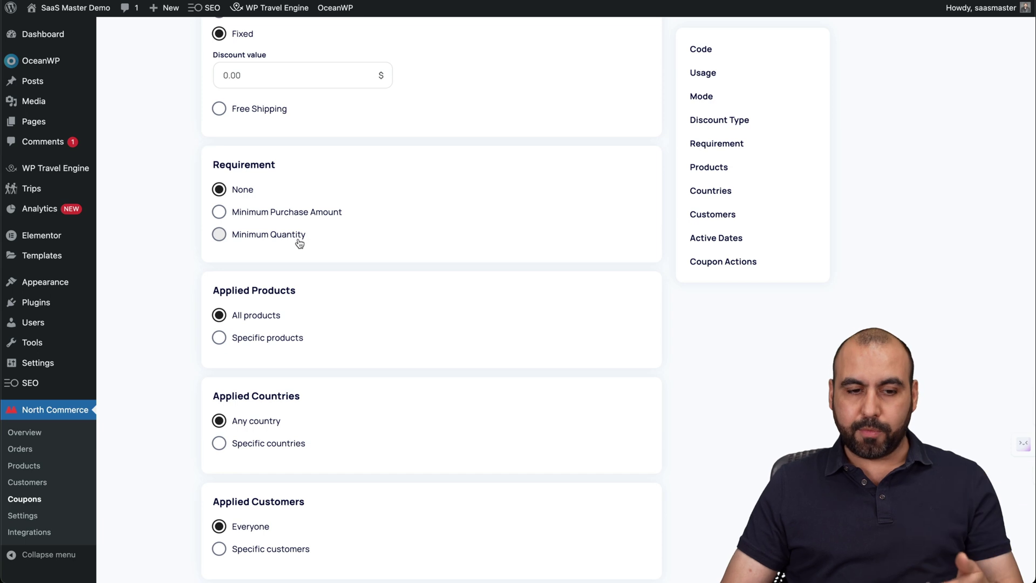
pyautogui.scroll(-1, 300, 242)
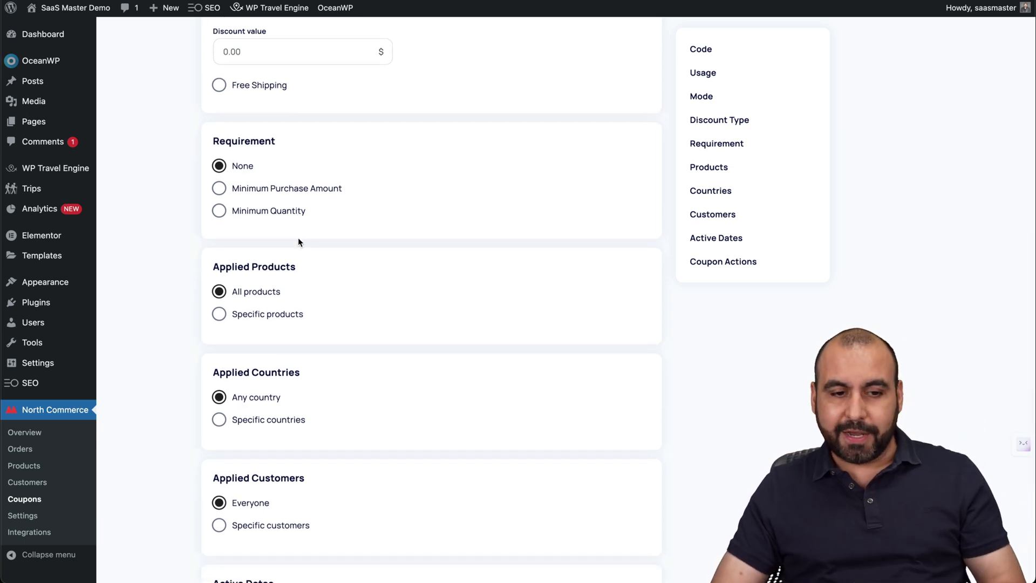
pyautogui.scroll(-2, 298, 238)
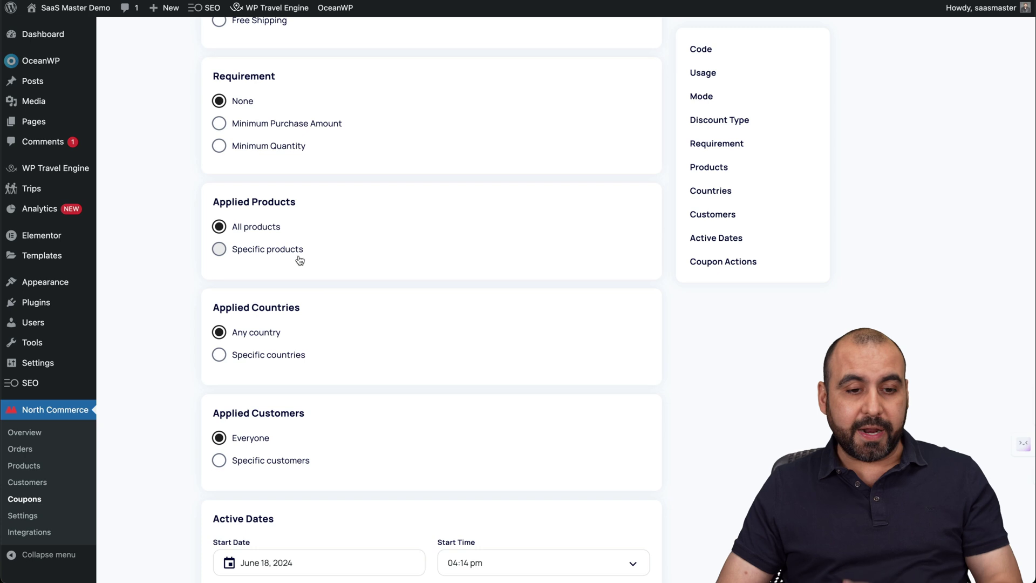
pyautogui.scroll(-4, 300, 260)
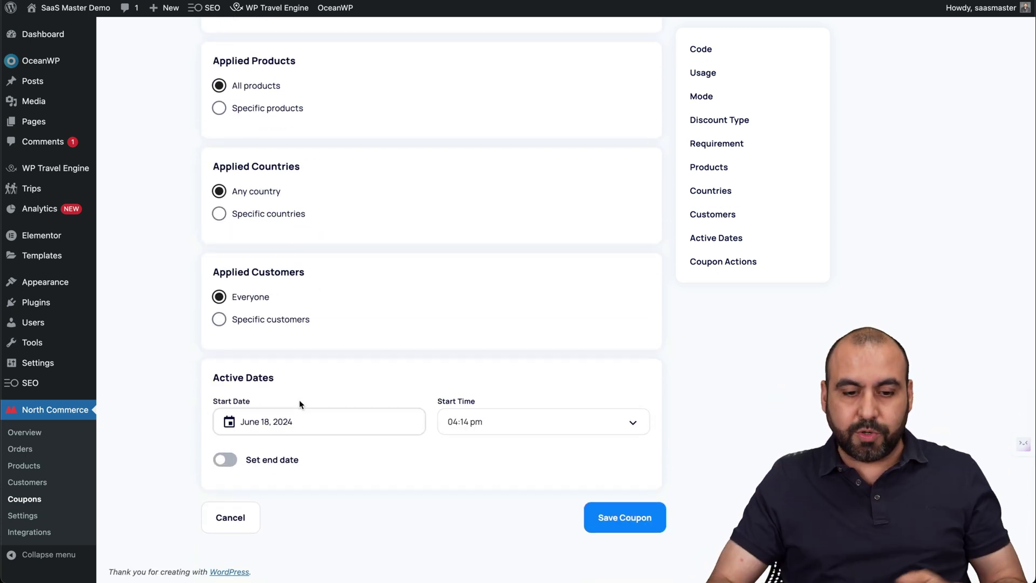
pyautogui.click(242, 518)
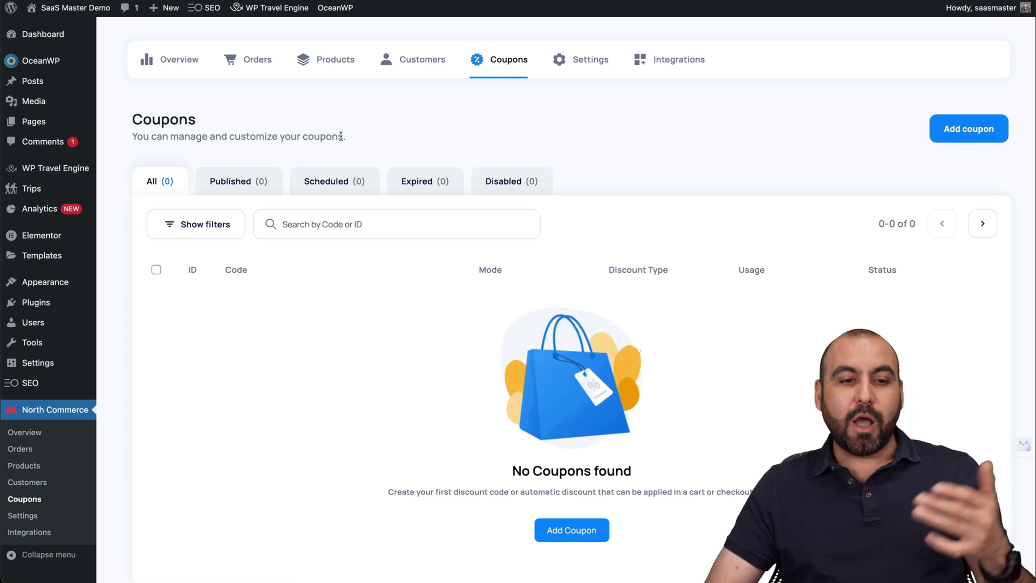
# - Check the Orders tab, then the Overview dashboard showing $0.00 sales and 0 orders
pyautogui.click(250, 69)
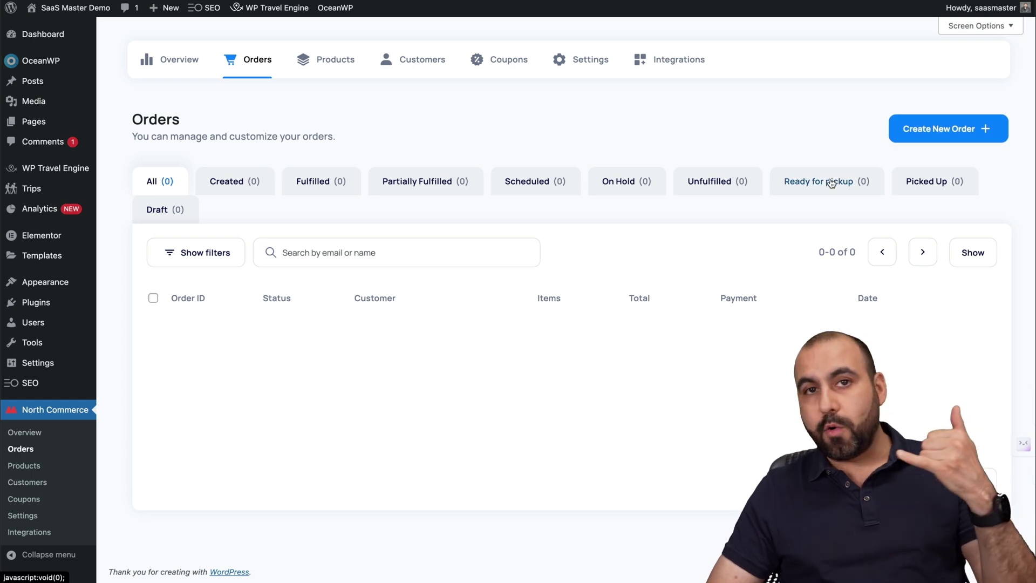
pyautogui.click(172, 59)
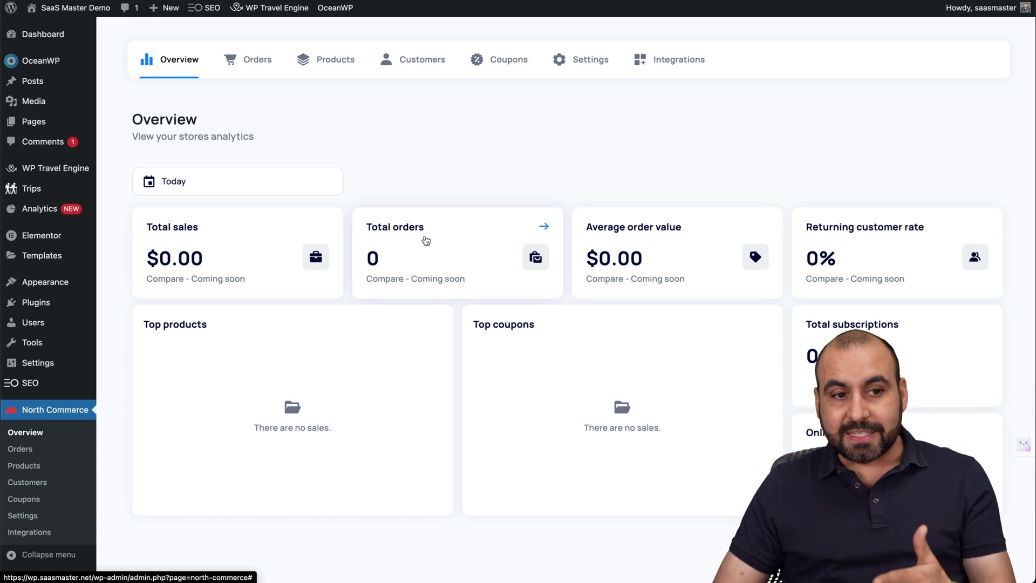
pyautogui.click(35, 125)
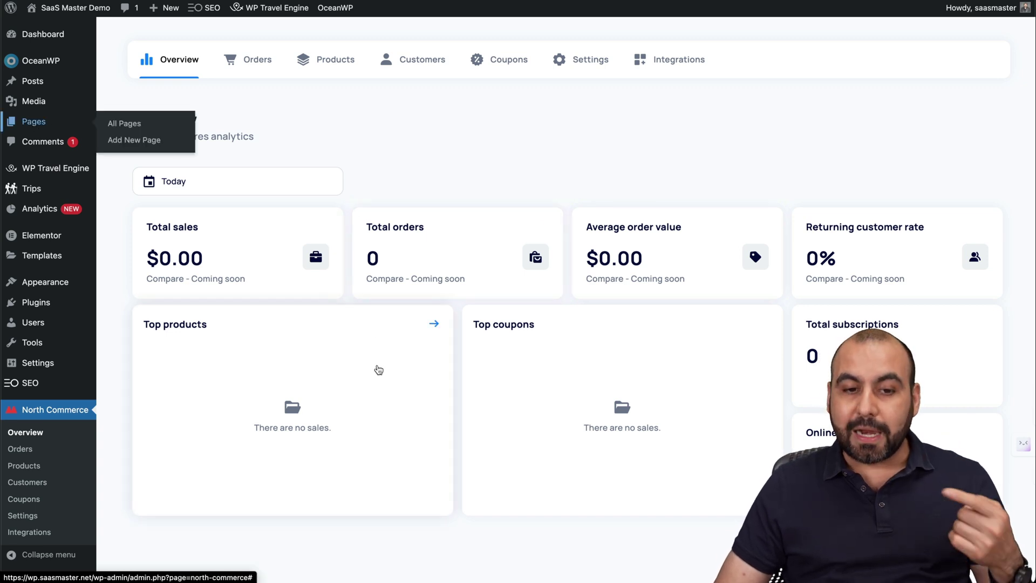
# - Check the main menu, with Cart, Products and Checkout nested under My Account, then visit the live site
pyautogui.scroll(-8, 378, 369)
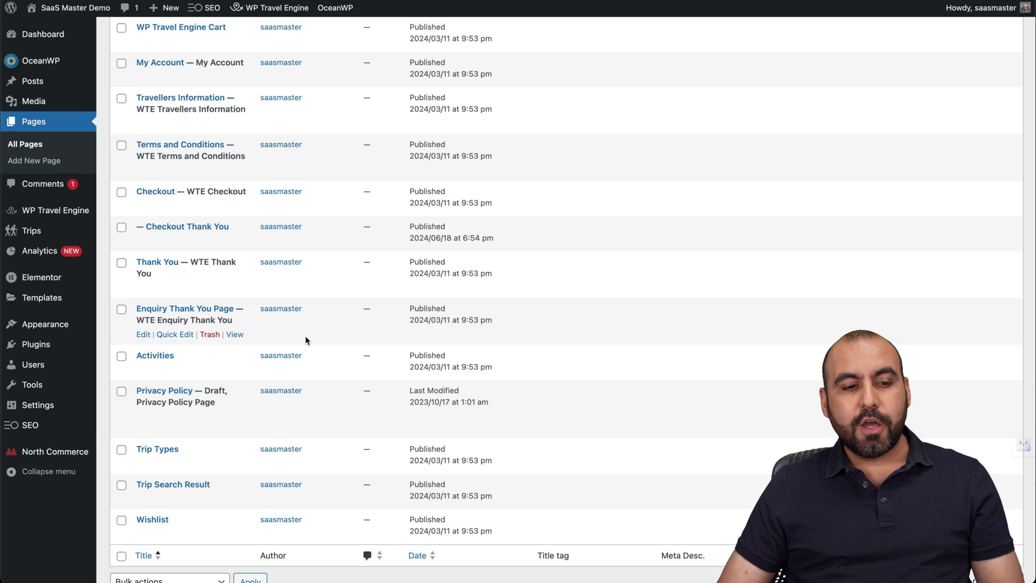
pyautogui.moveTo(64, 324)
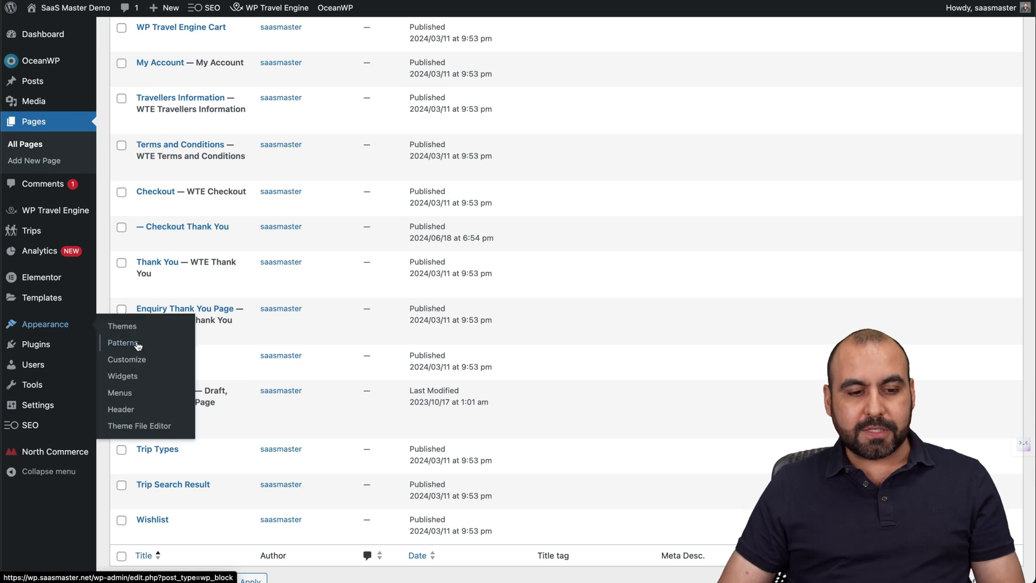
pyautogui.click(130, 392)
pyautogui.scroll(-3, 193, 142)
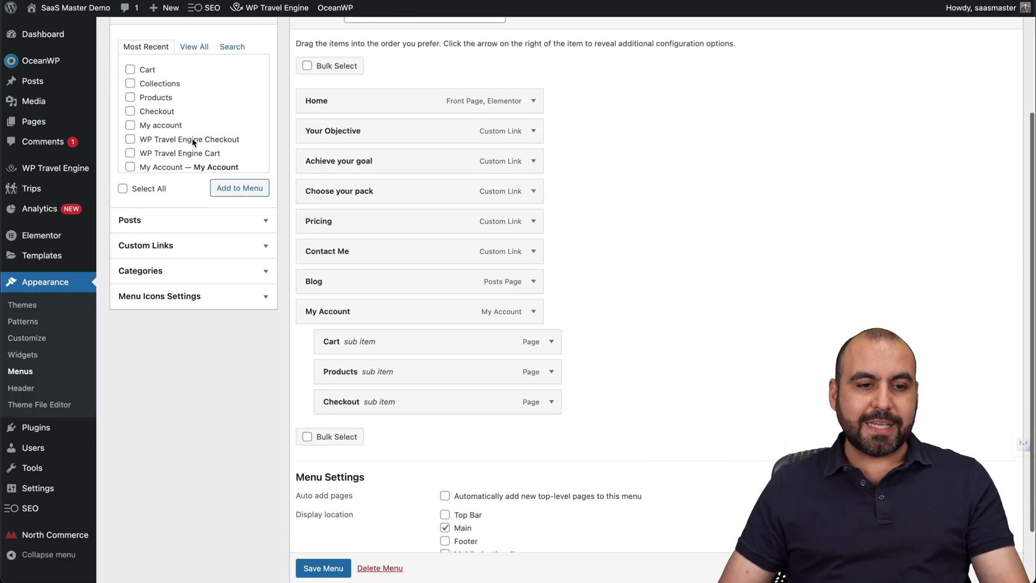
pyautogui.scroll(-6, 127, 160)
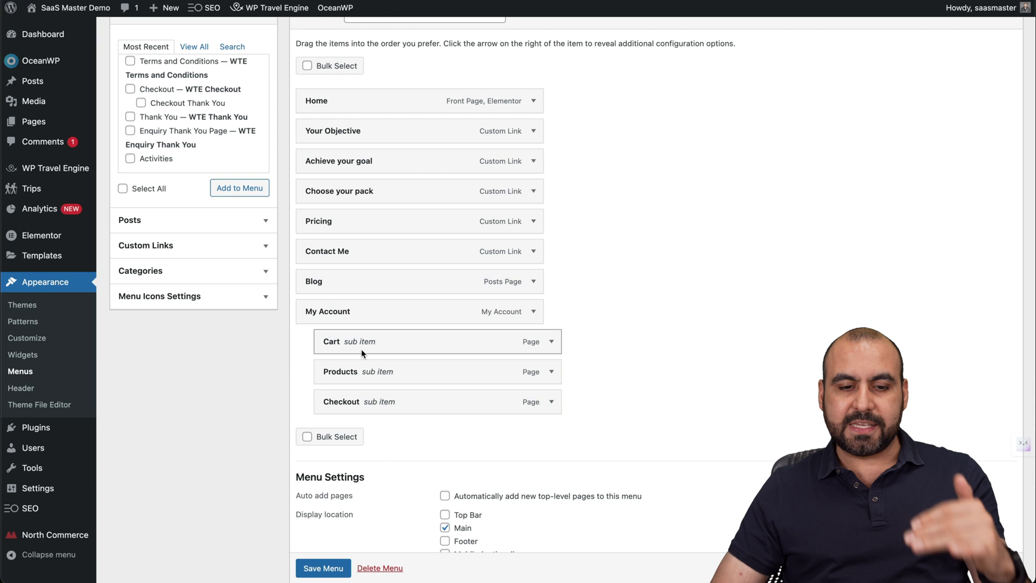
pyautogui.click(74, 13)
# - From My Account, view the Products page (three products) and the empty-cart Checkout page, then leave the site
pyautogui.moveTo(846, 76)
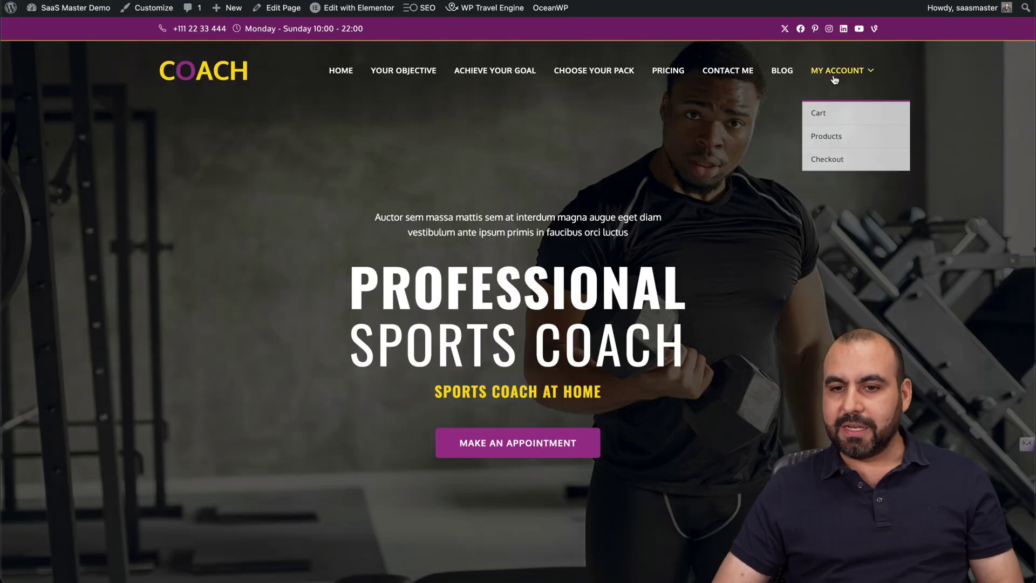
pyautogui.click(832, 137)
pyautogui.moveTo(842, 76)
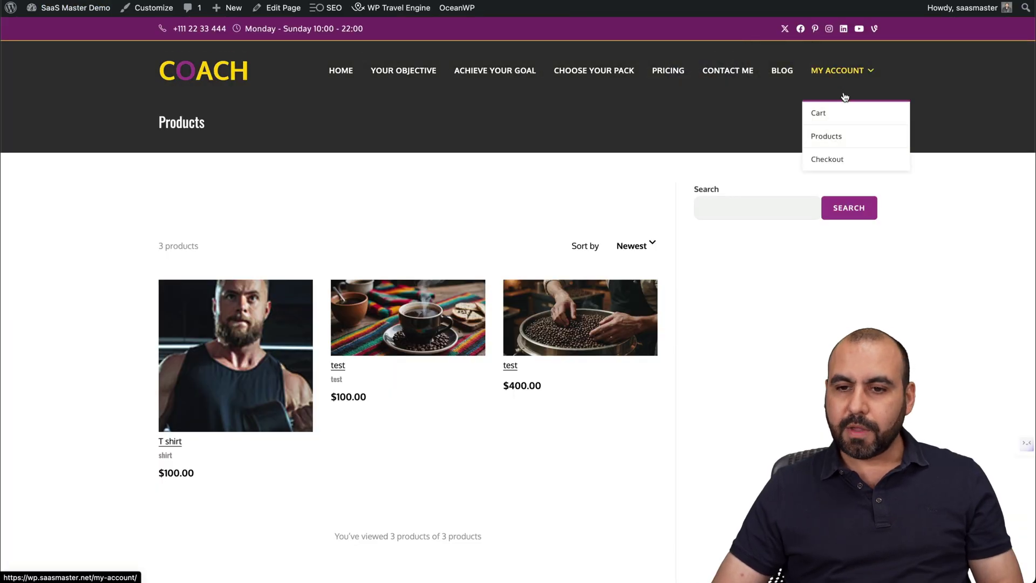
pyautogui.click(827, 158)
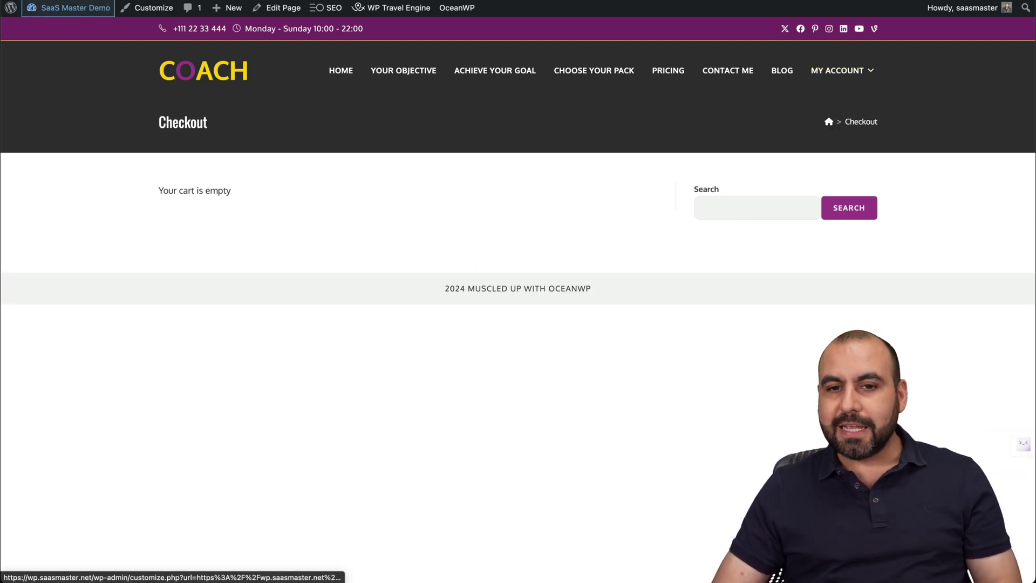
pyautogui.click(75, 8)
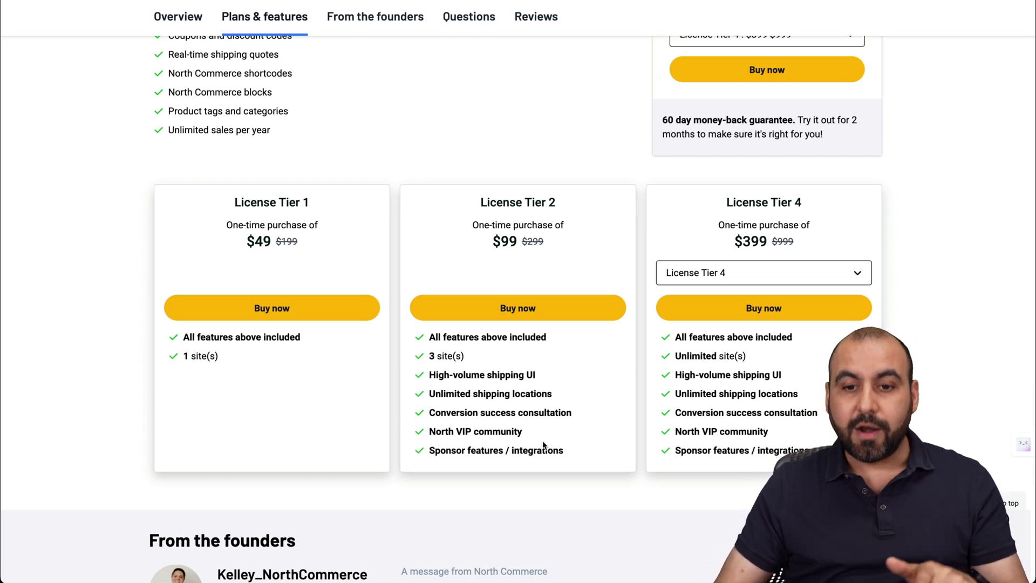
# - Highlight the '60 day money-back guarantee' text beside the North Commerce license tiers
pyautogui.moveTo(662, 119); pyautogui.dragTo(825, 118)
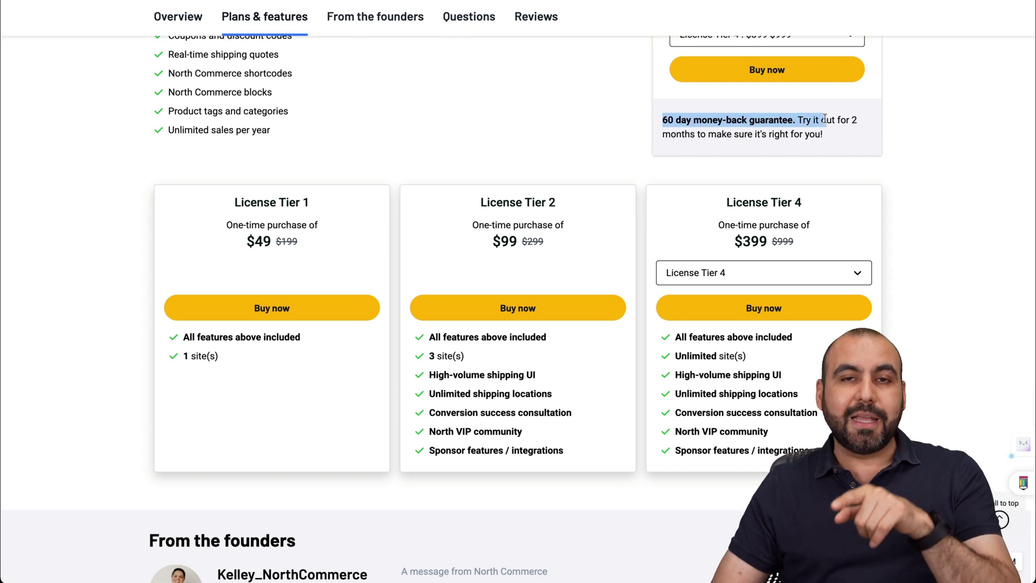